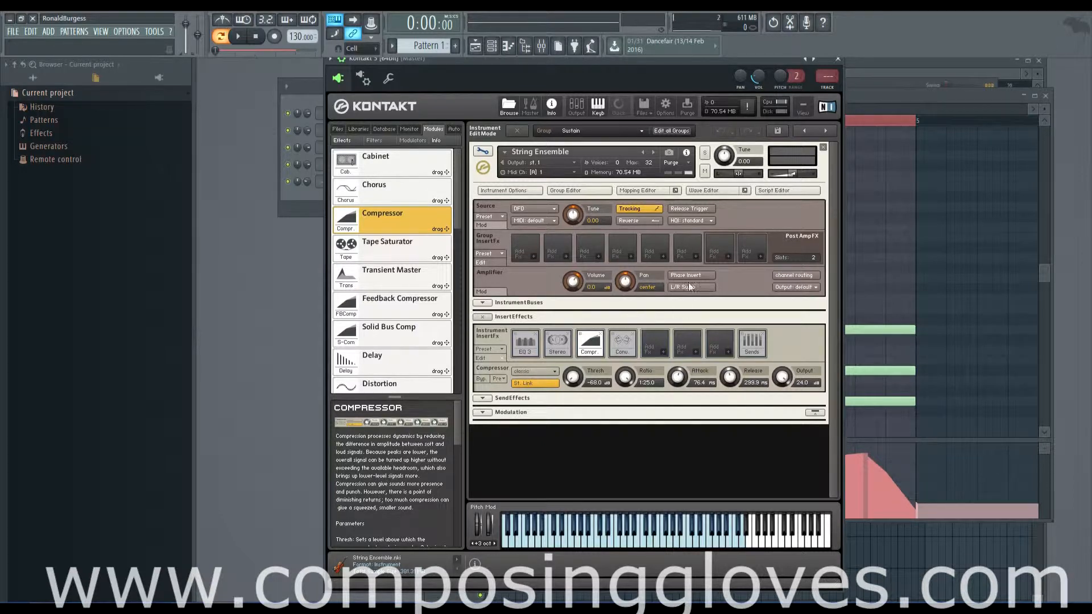
Bypass the compressor in the String Ensemble's insert effects and return to the performance view with the instrument library list shown
left_click(580, 334)
left_click(481, 151)
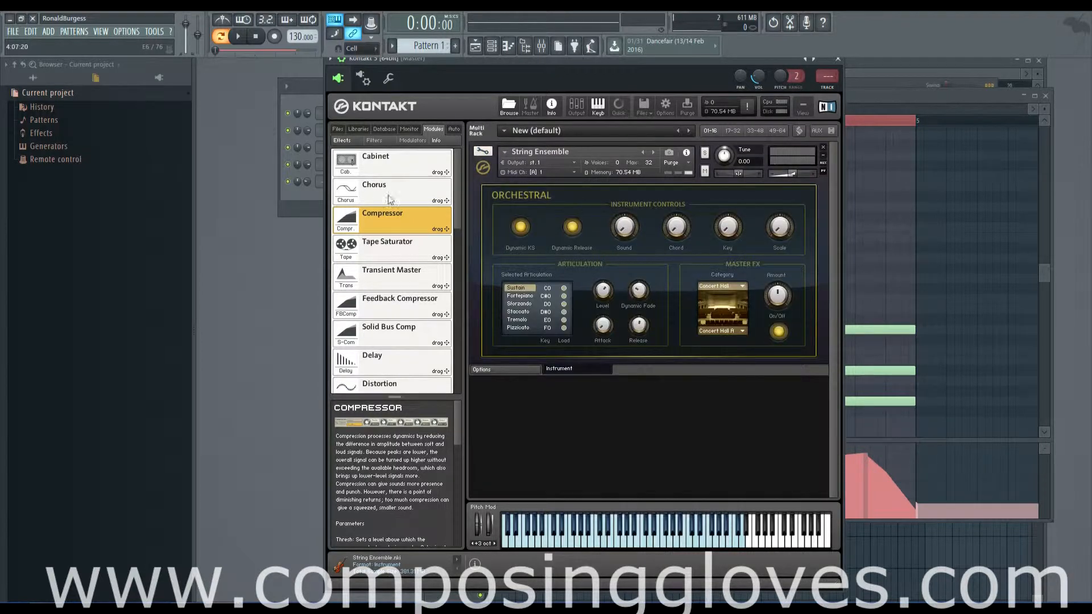
left_click(358, 129)
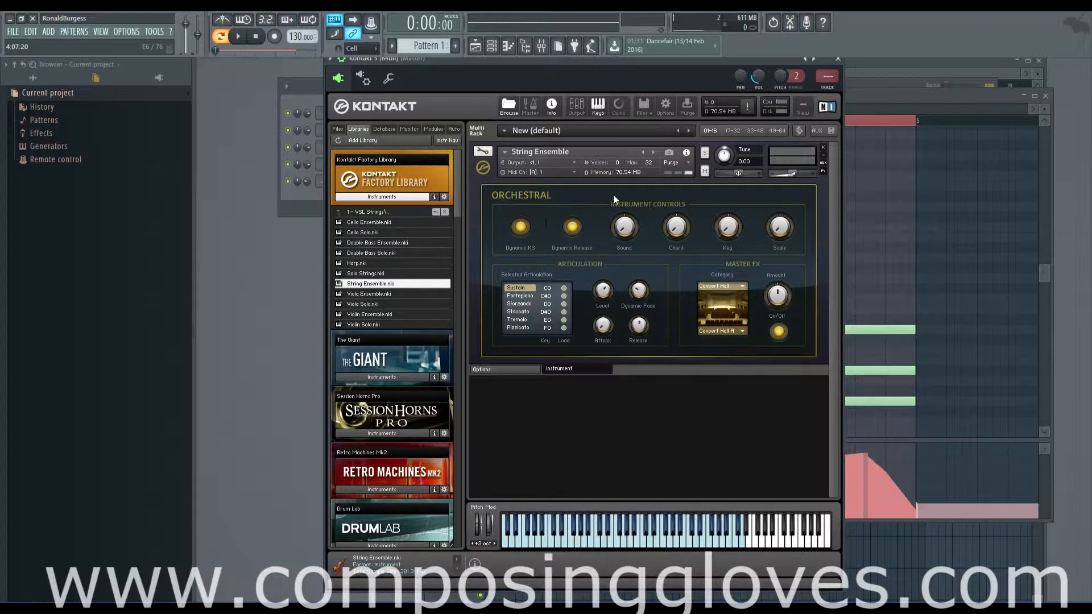
View the chords and volume curve in the piano roll and reopen the String Ensemble's instrument editor
left_click(909, 102)
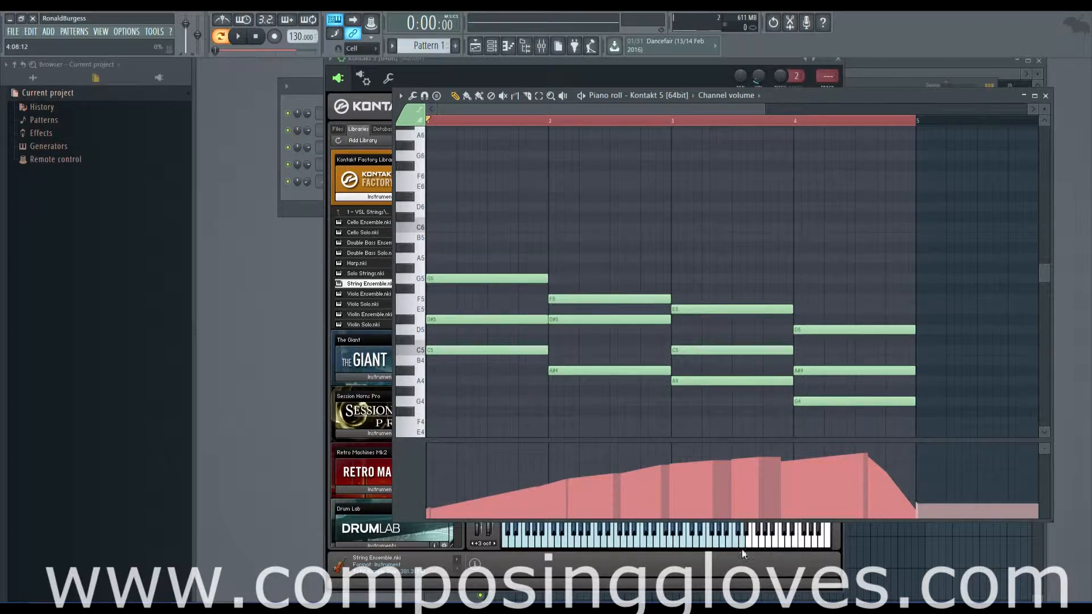
left_click(690, 551)
left_click(483, 153)
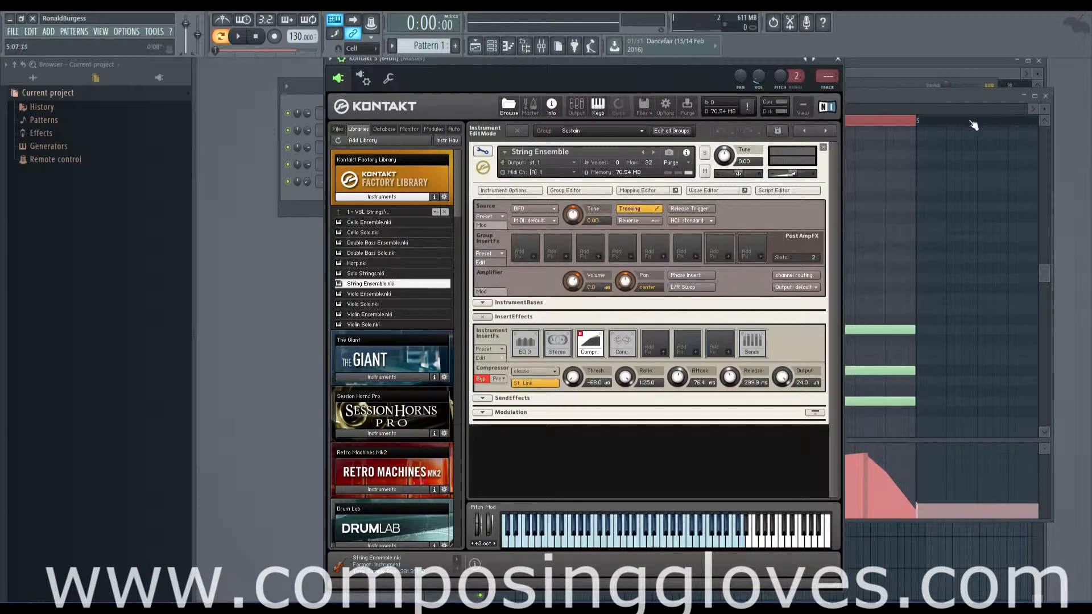
Play the opening of the Kontakt chord pattern from the piano roll with the compressor bypassed
left_click(900, 98)
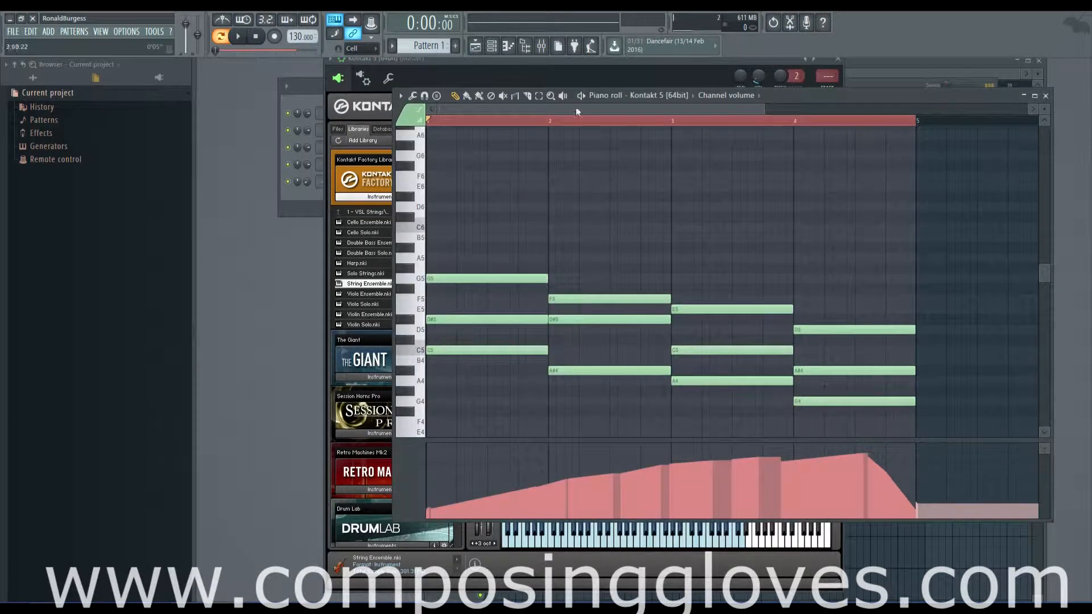
key("F6")
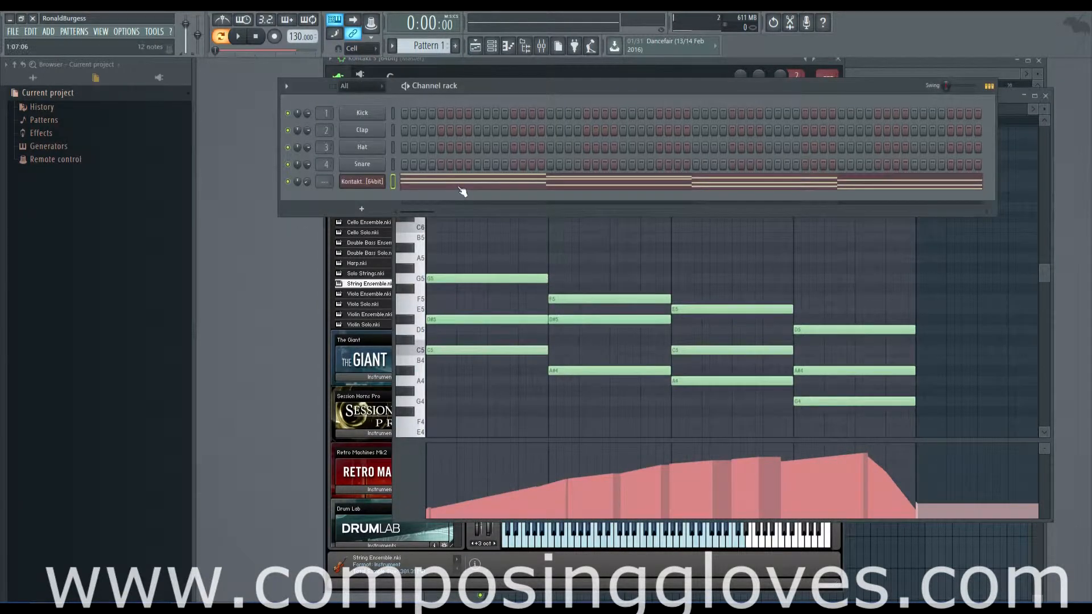
left_click(1045, 279)
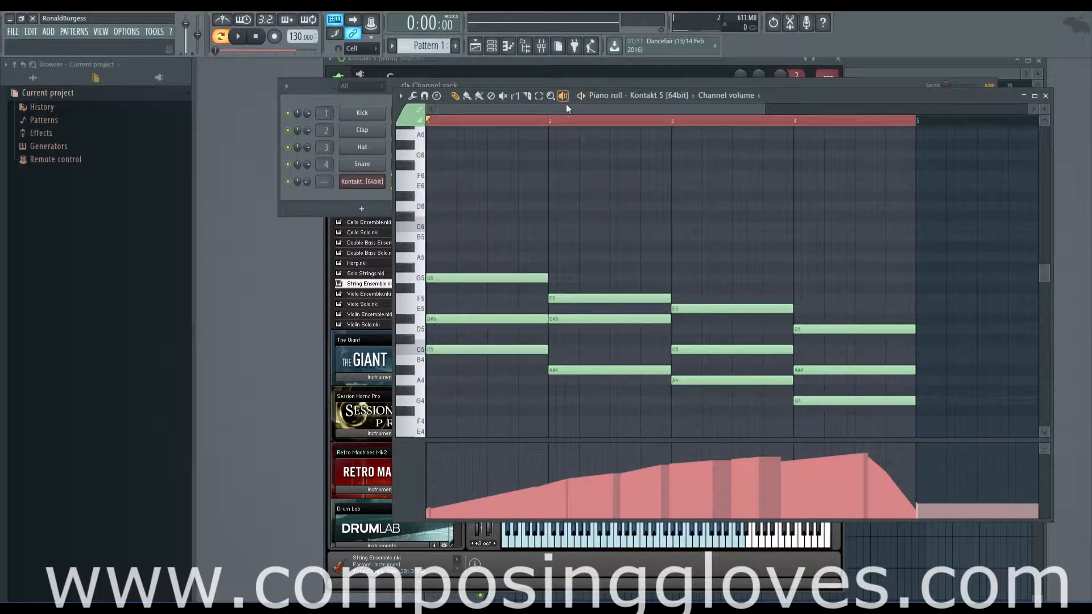
left_click(239, 38)
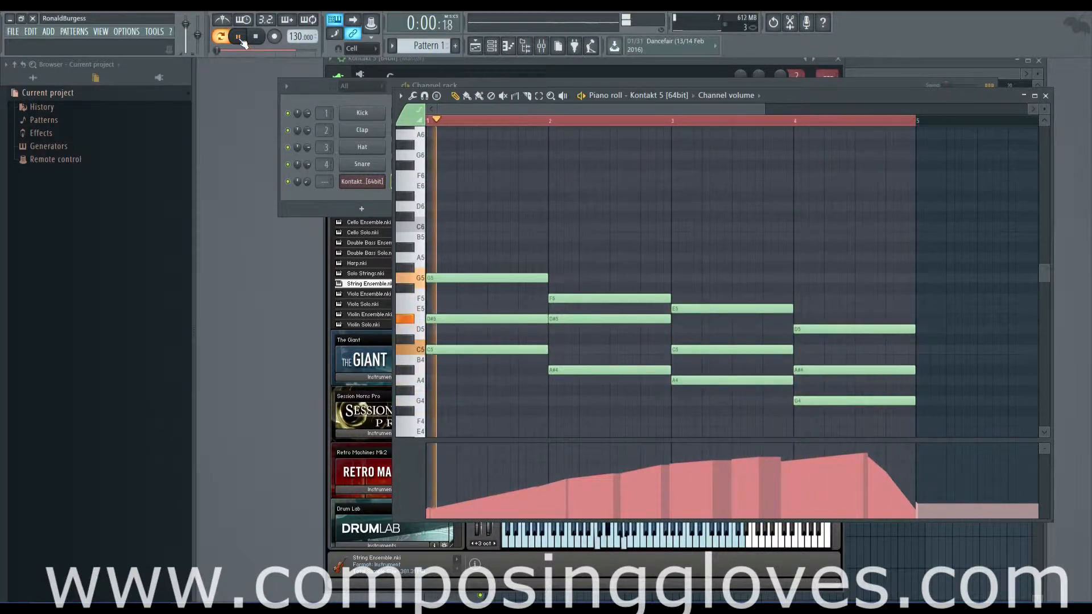
left_click(239, 38)
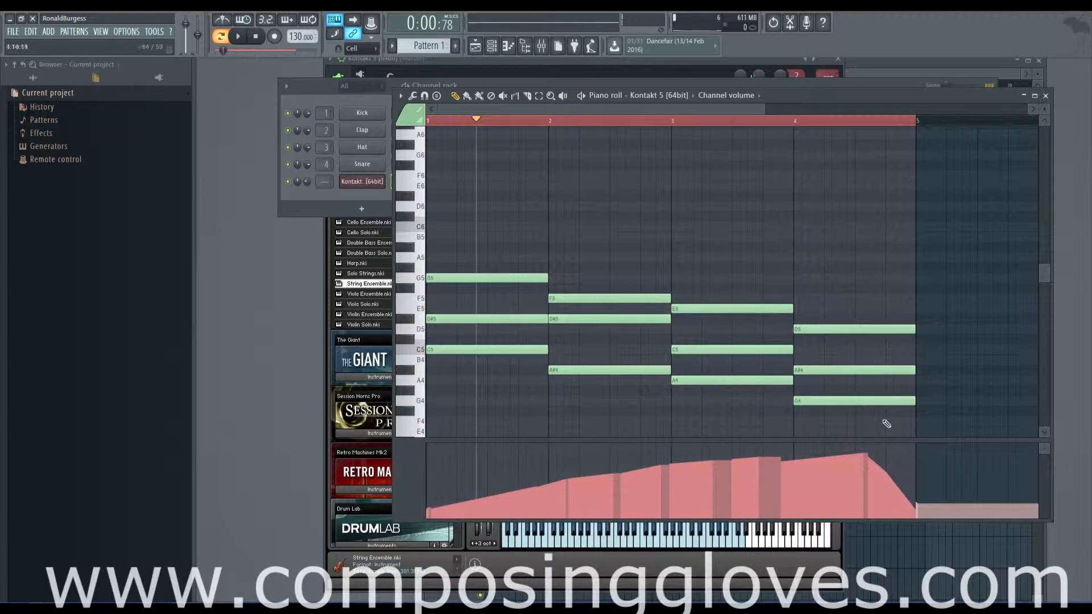
Take the String Ensemble's compressor out of bypass and return the pattern to its start in the piano roll
left_click(327, 360)
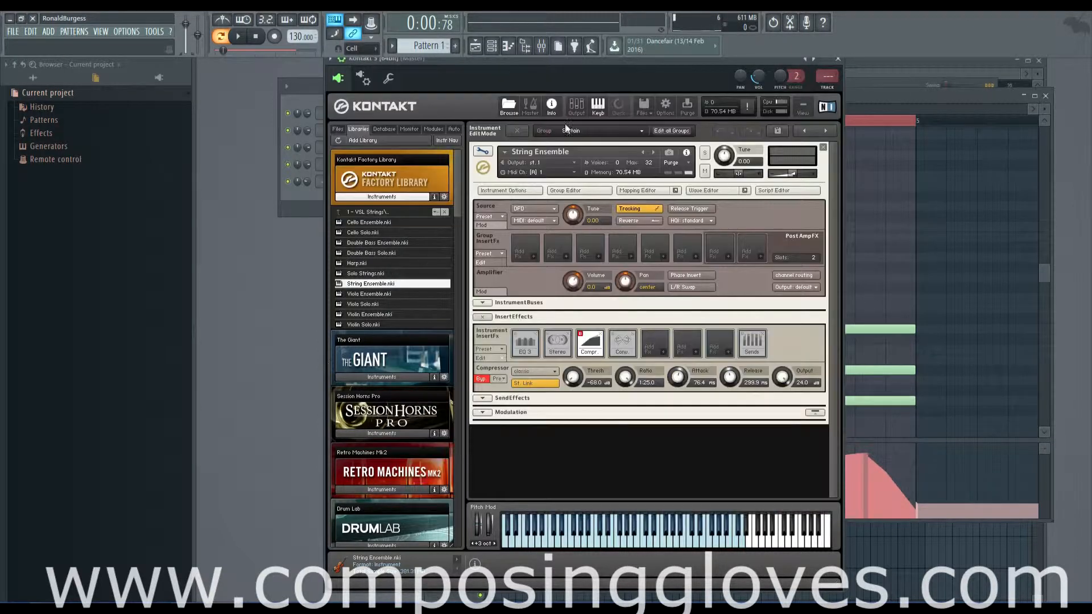
left_click(580, 335)
left_click(879, 94)
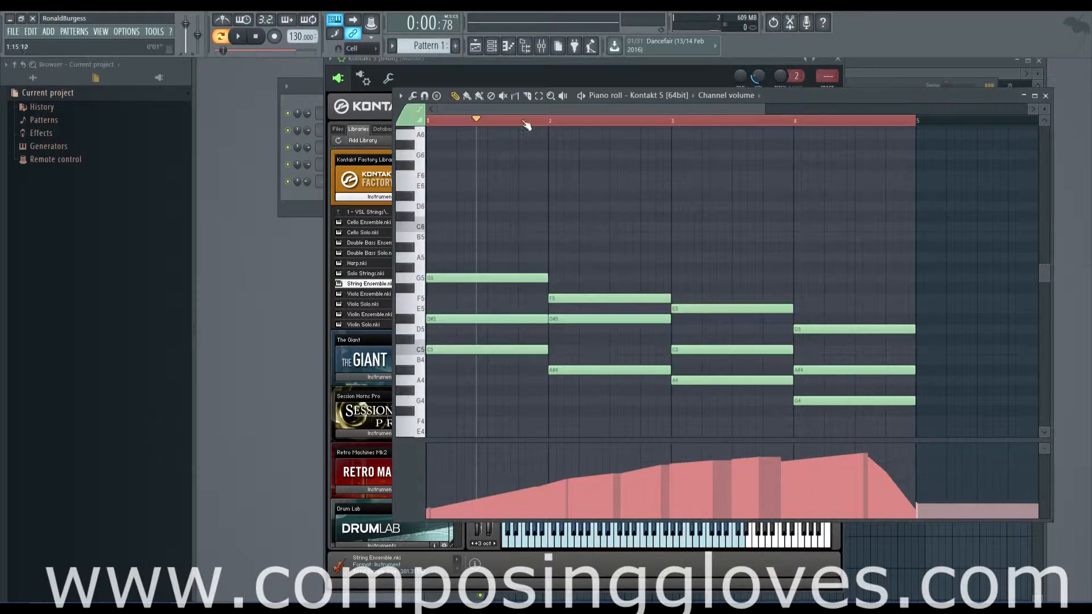
key("space")
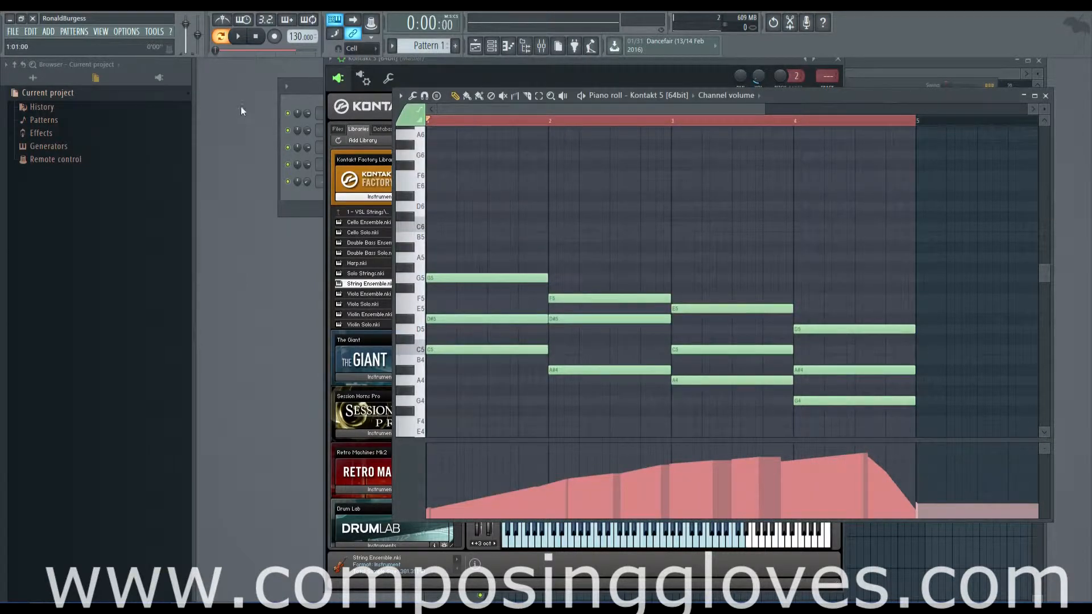
Play the chord pattern with the compressor active, stop it, and briefly replay its opening
left_click(238, 37)
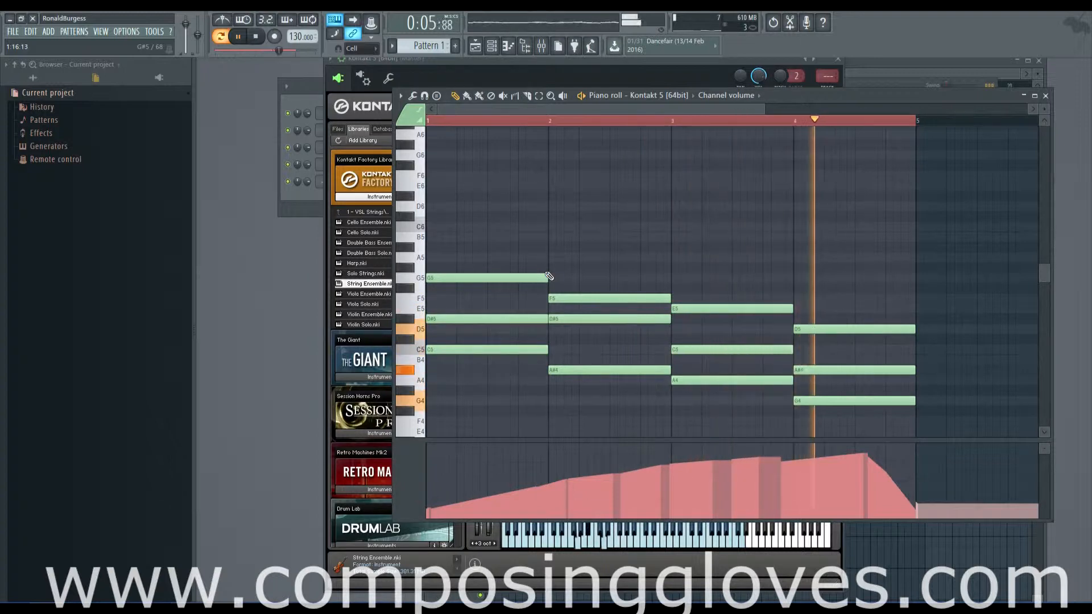
key("space")
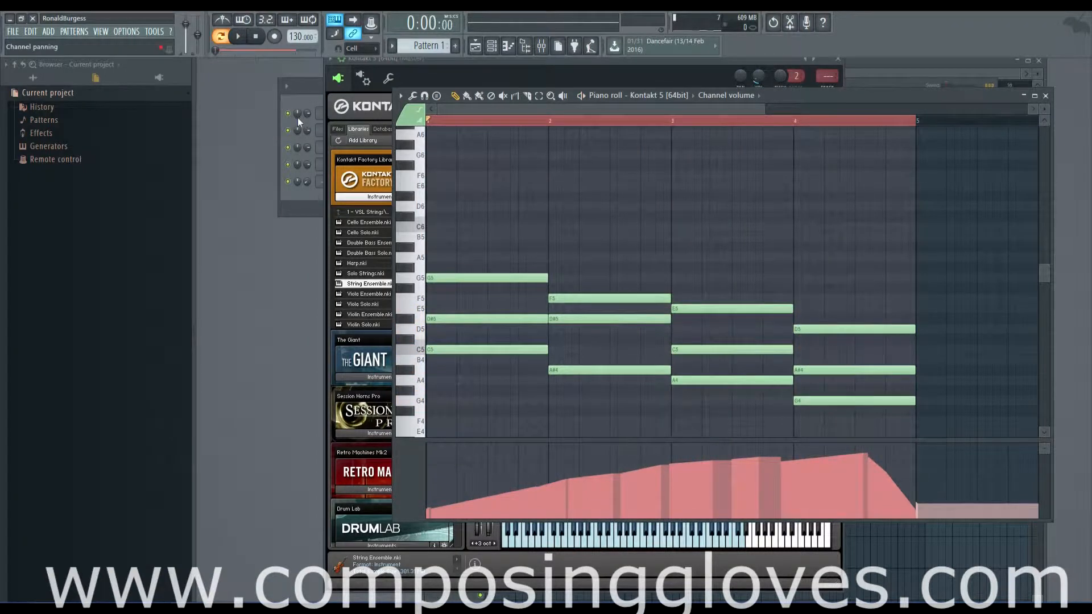
left_click(235, 37)
left_click(236, 36)
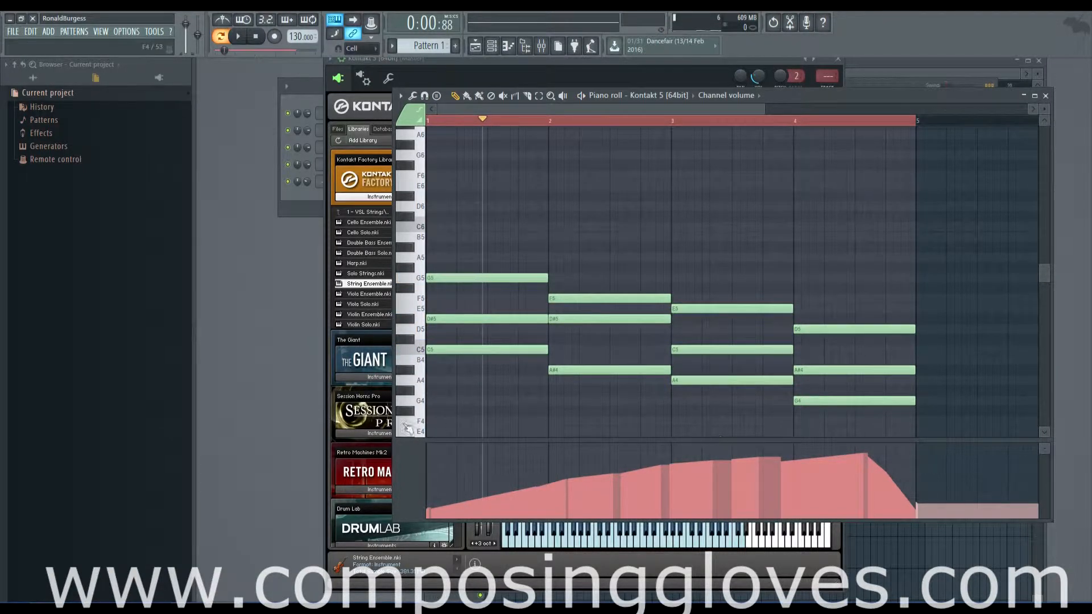
View the channel rack and the piano roll's volume curve, and return to the String Ensemble's compressor settings
key("F6")
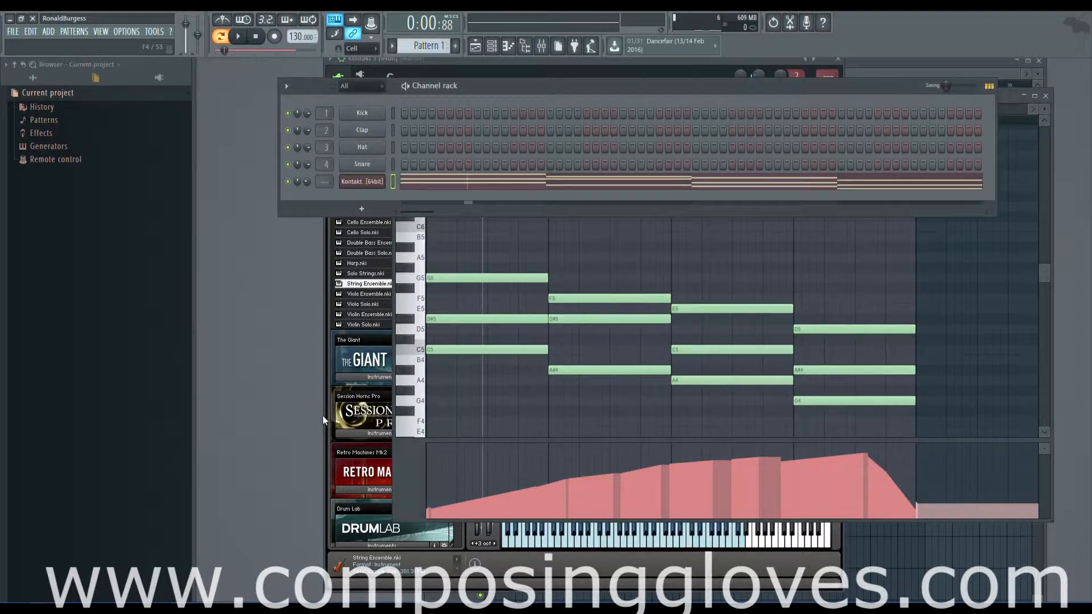
left_click(1041, 278)
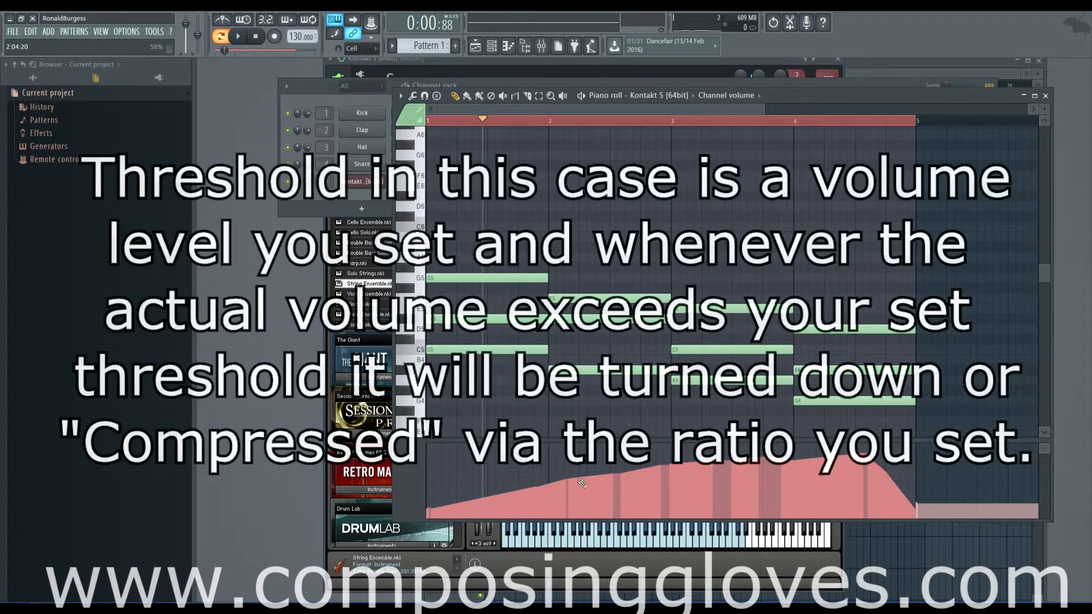
left_click(694, 565)
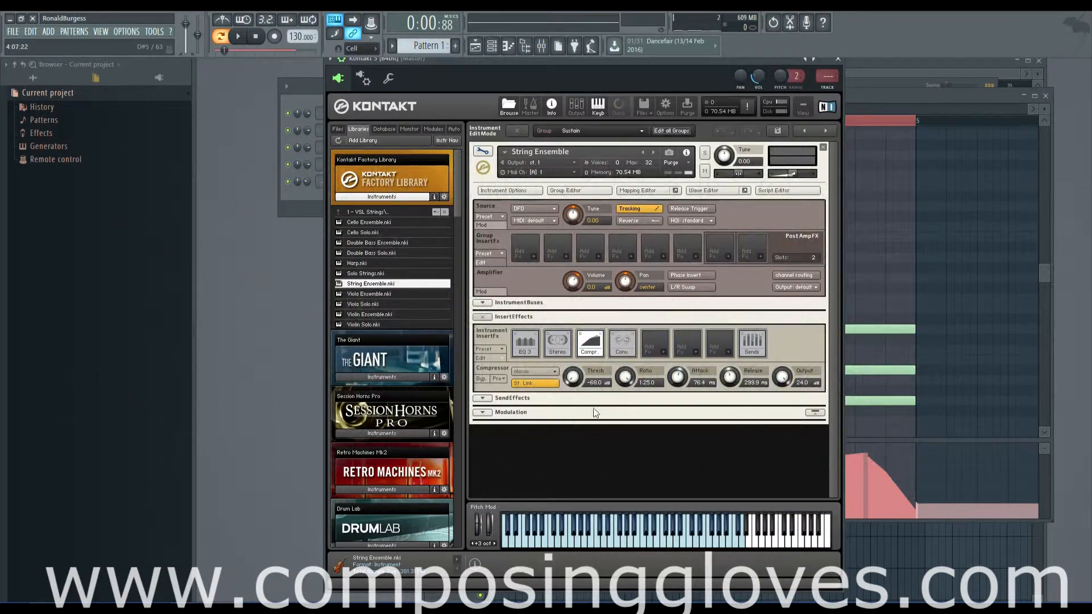
Look over the compressor's factory presets and bypass option, and set it to classic mode with a threshold of -63.0 dB
left_click(499, 378)
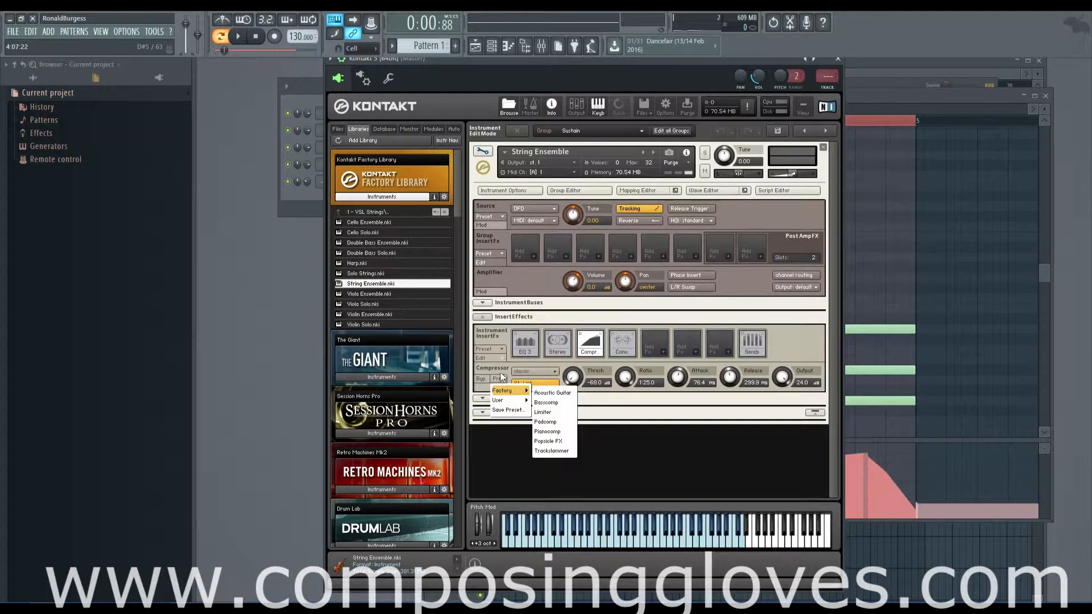
left_click(484, 380)
left_click(481, 379)
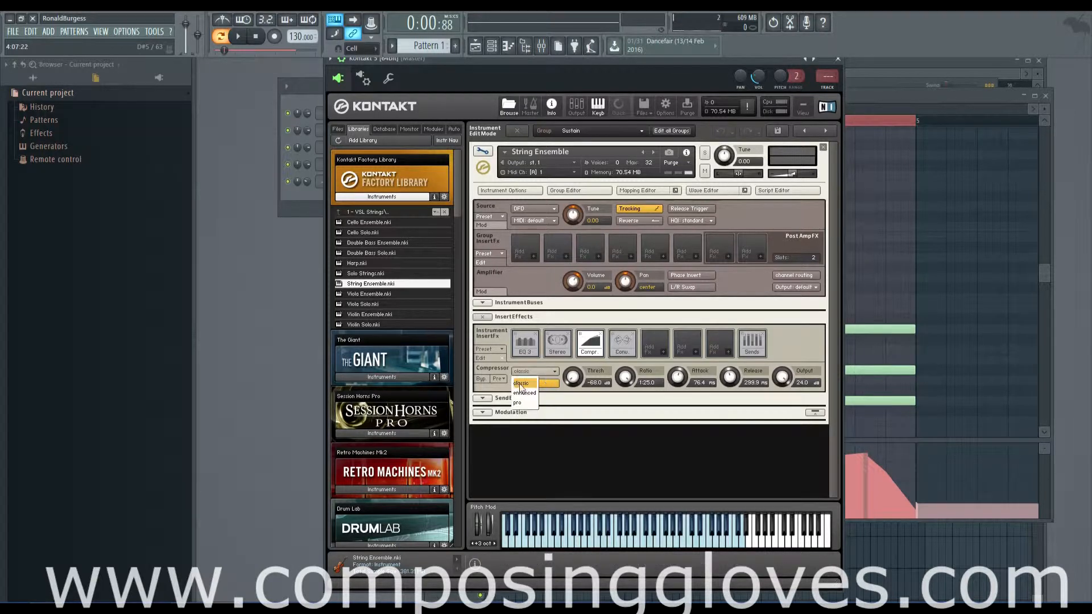
left_click(520, 372)
left_click(520, 383)
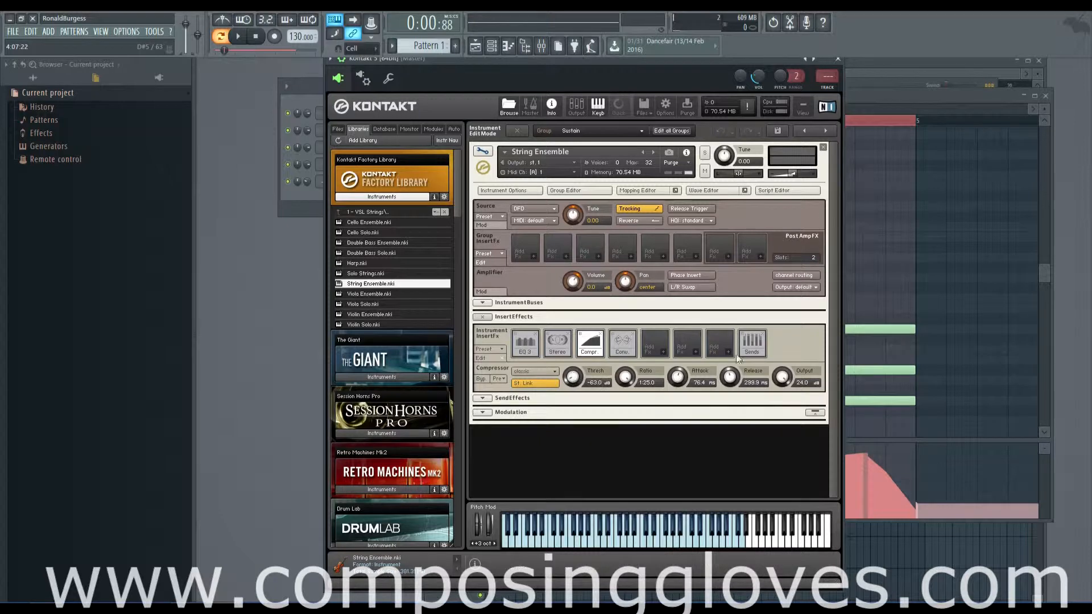
Load Maximus into the first effect slot of the Master mixer track and move its window higher
left_click(540, 46)
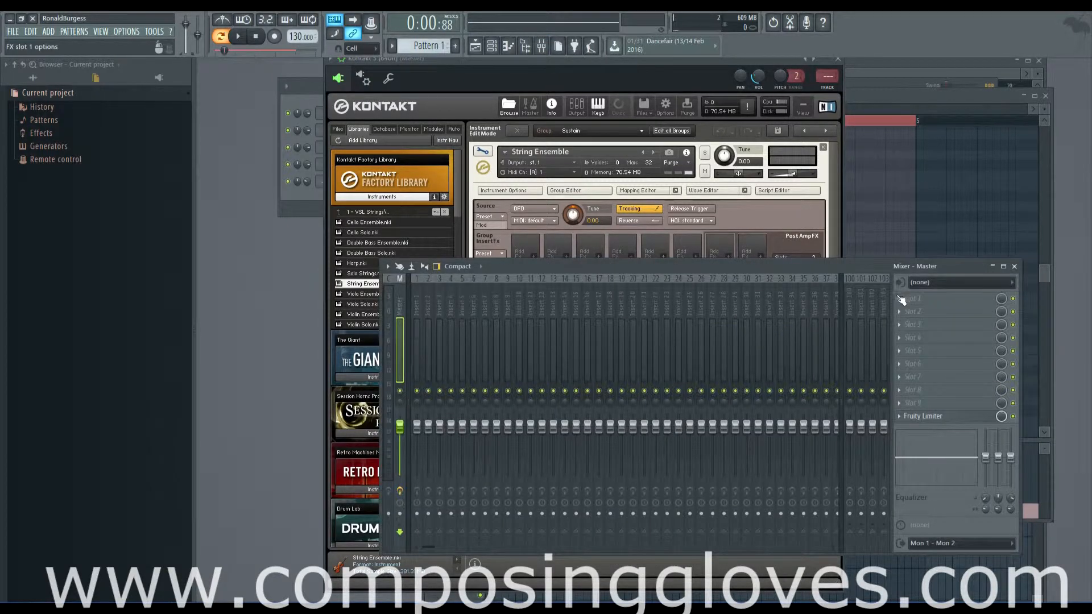
left_click(904, 298)
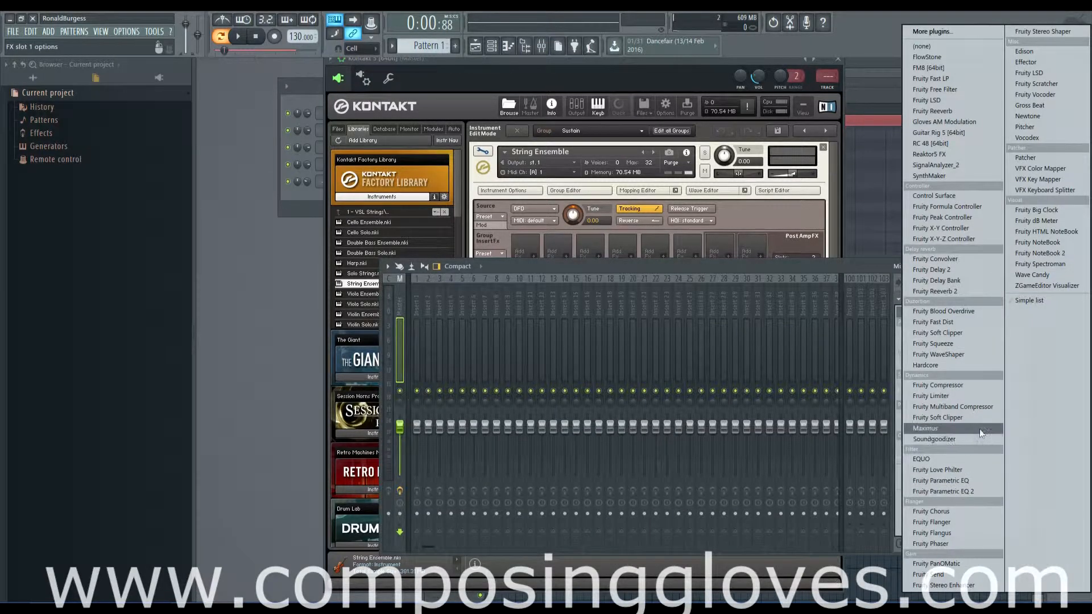
left_click(925, 428)
left_click_drag(454, 150, 460, 122)
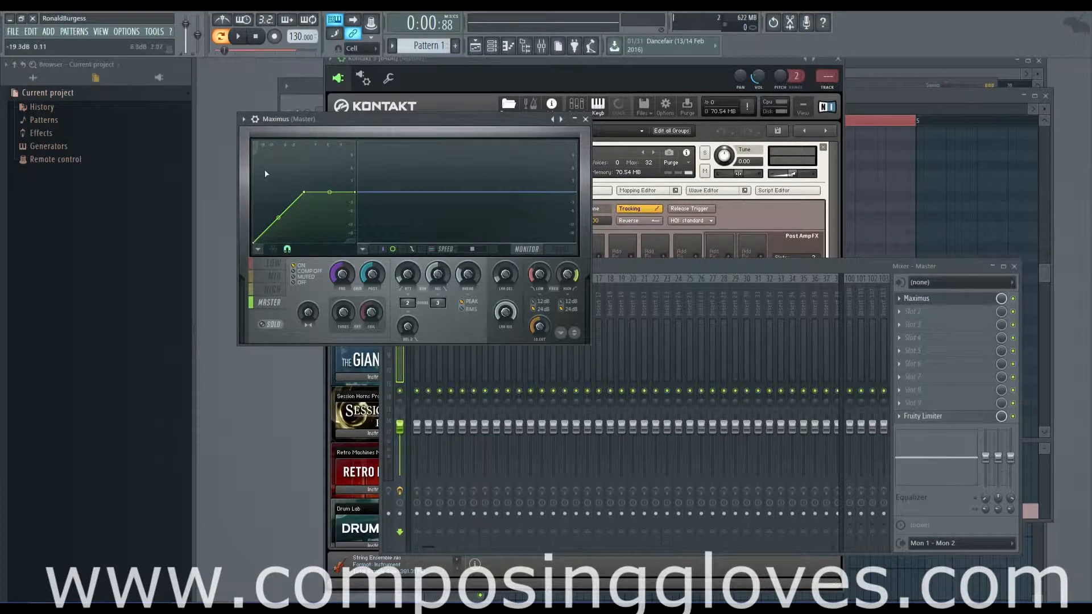
Add a control point midway along the rising slope of Maximus's Master band compression curve
right_click(283, 212)
left_click(274, 276)
left_click(276, 302)
Lower the Maximus Master curve to a flat limiting line and reshape it into a gentle slope above the threshold
left_click(697, 61)
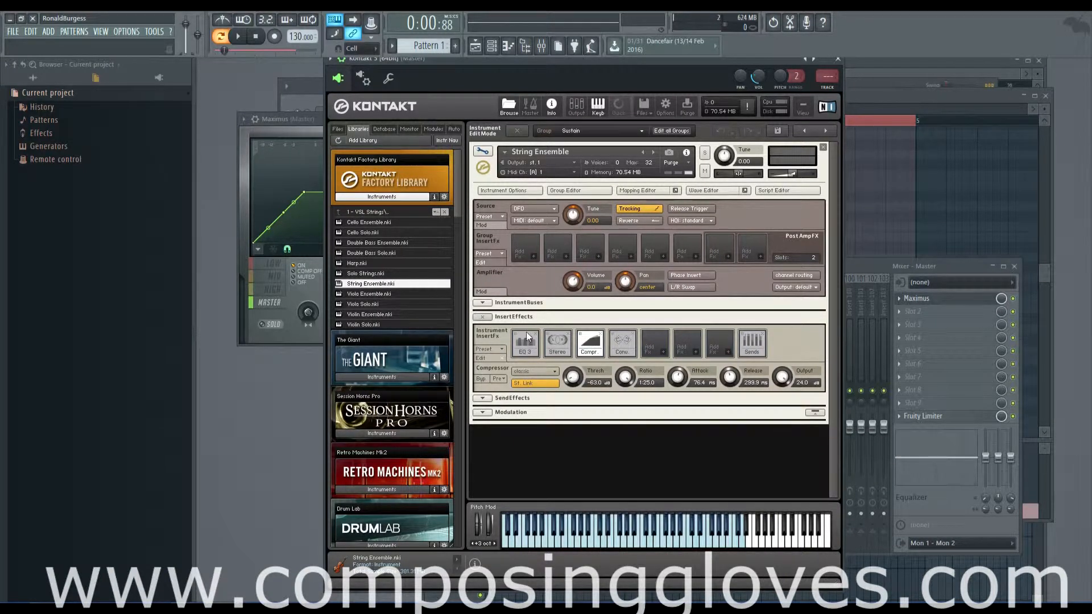
left_click(308, 342)
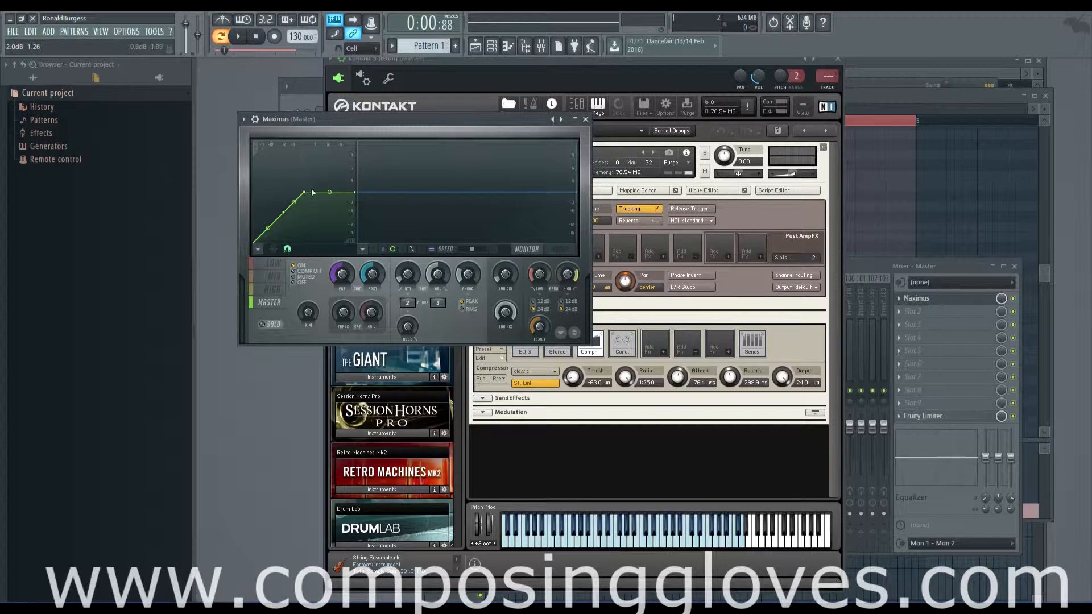
left_click_drag(307, 195, 355, 212)
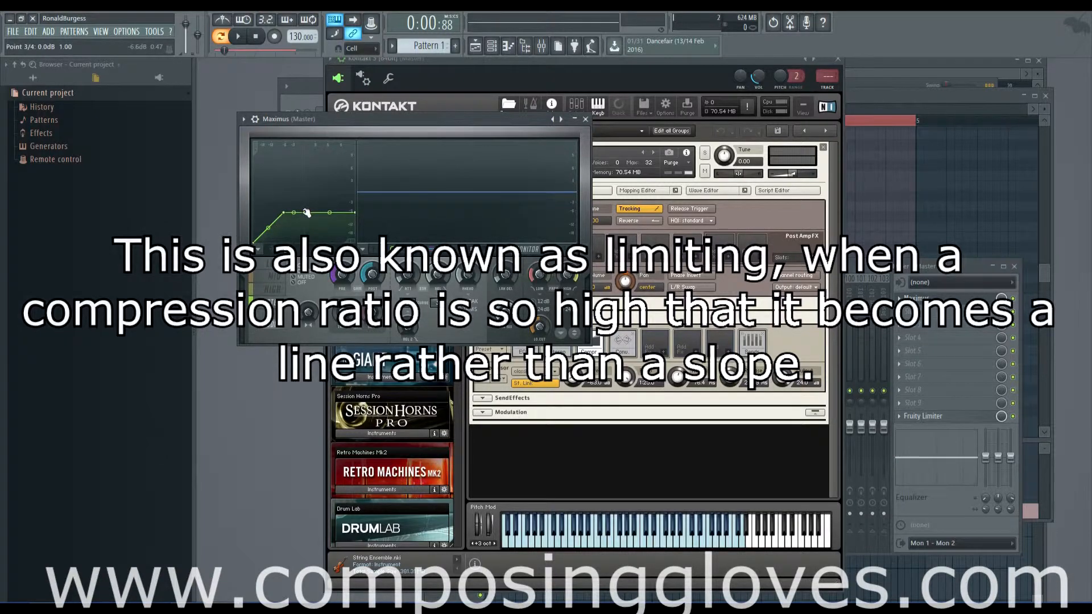
mouse_move(310, 213)
left_mouse_down()
mouse_move(306, 195)
mouse_move(355, 192)
mouse_move(304, 198)
left_mouse_up()
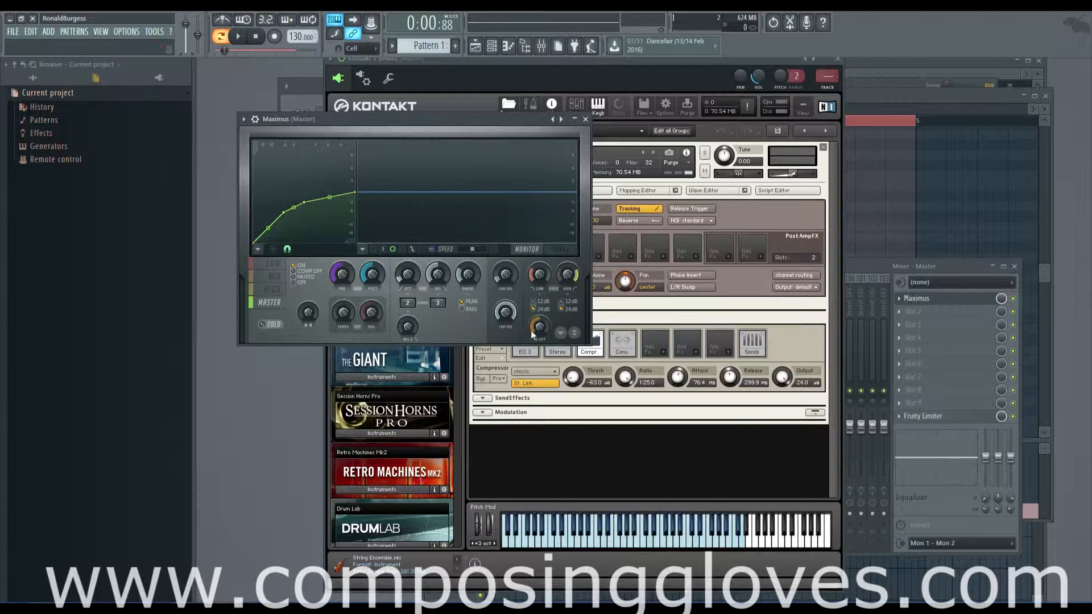
Lower the String Ensemble compressor's output to -0.1 dB and return to Maximus
left_click_drag(781, 376, 795, 465)
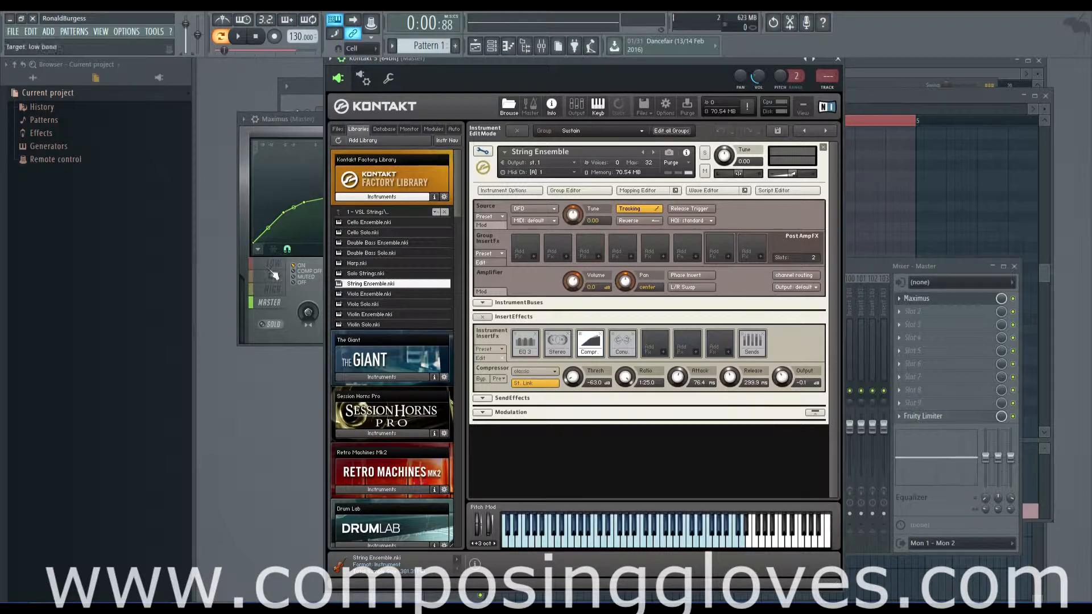
left_click(279, 336)
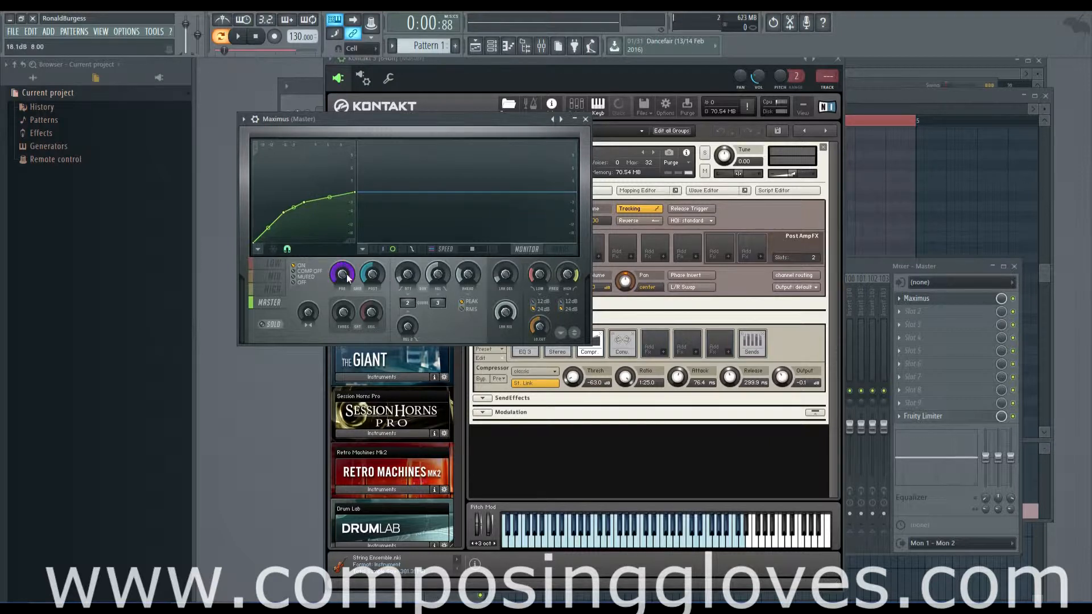
Try small adjustments to Maximus's pre gain and to the upper threshold point of its Master curve
left_click_drag(346, 276, 343, 276)
left_click_drag(342, 277, 346, 277)
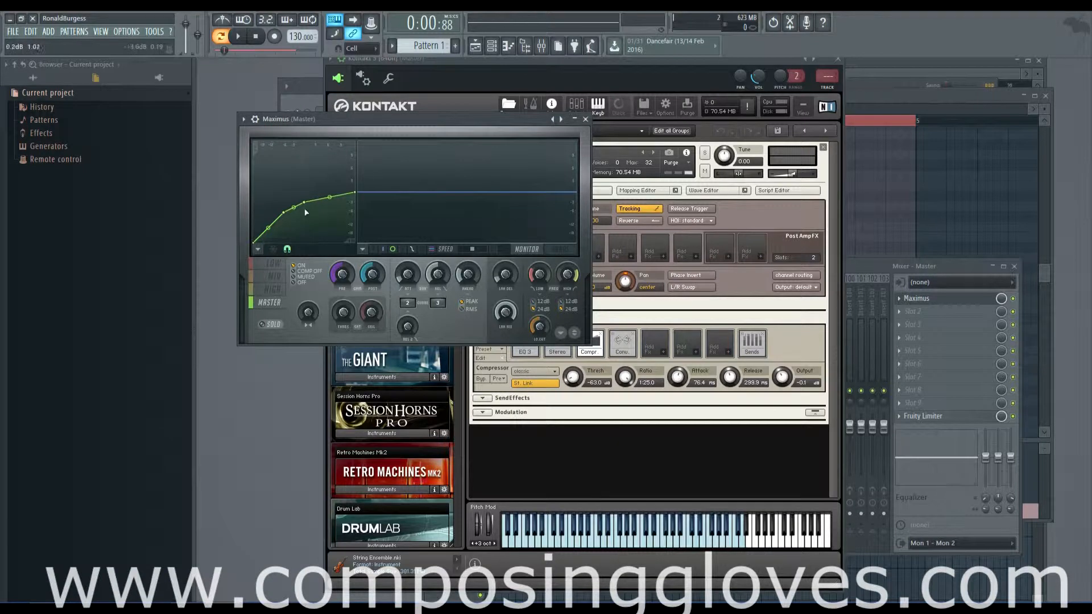
left_click_drag(304, 202, 306, 202)
Move the Maximus Master curve's added control point down to the curve's start, straightening the slope up to the threshold point
left_click(686, 463)
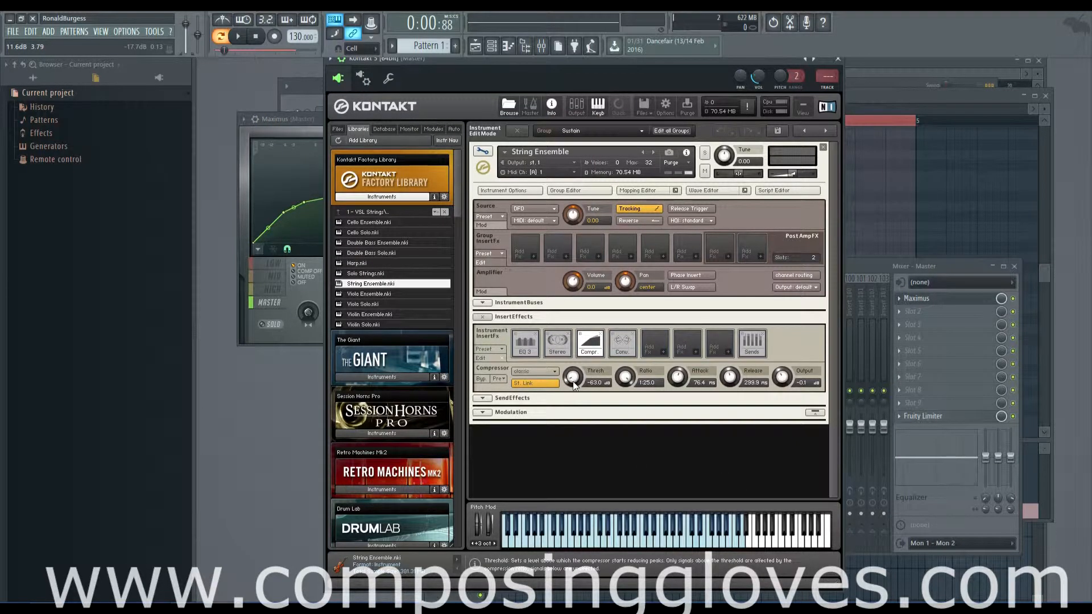
left_click(308, 333)
left_click_drag(283, 212, 257, 241)
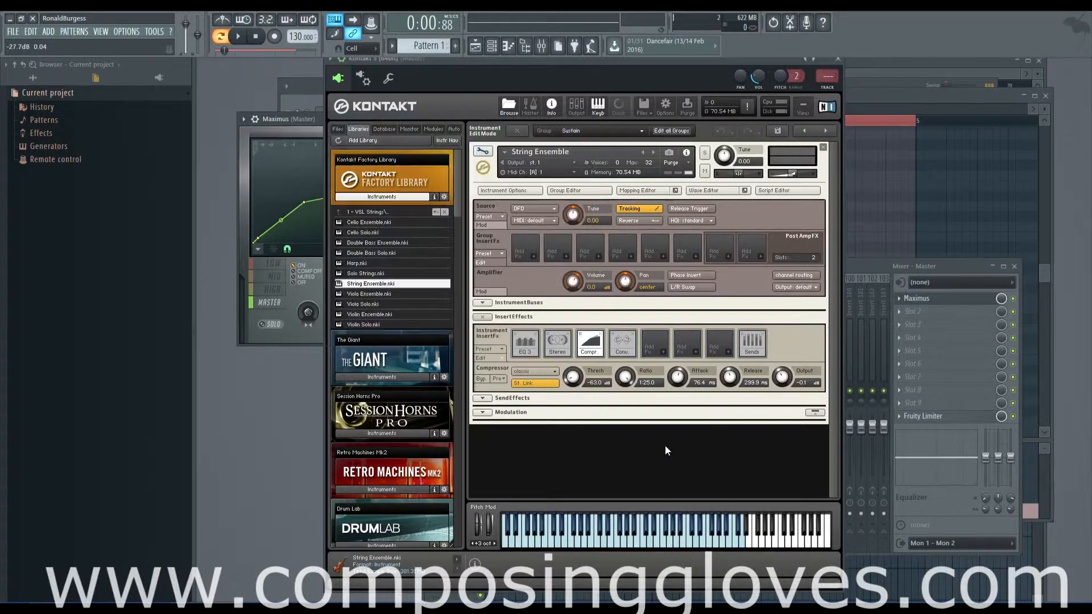
Pull the threshold point of the Maximus Master curve down so the curve rises slowly at first and steeply at the end
left_click(664, 446)
key("F6")
left_click(265, 236)
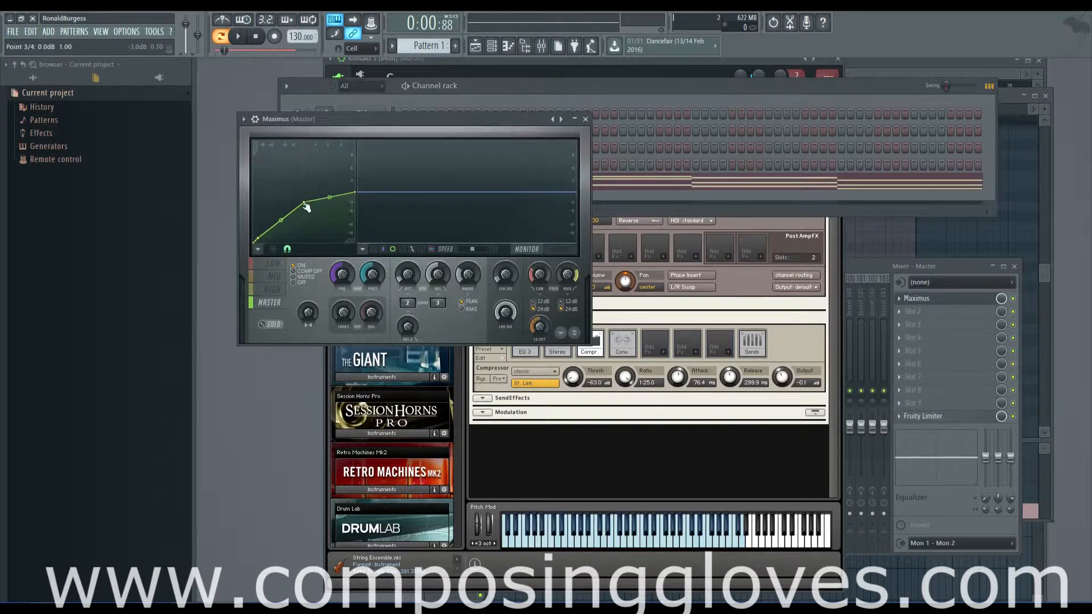
left_click_drag(304, 209, 305, 228)
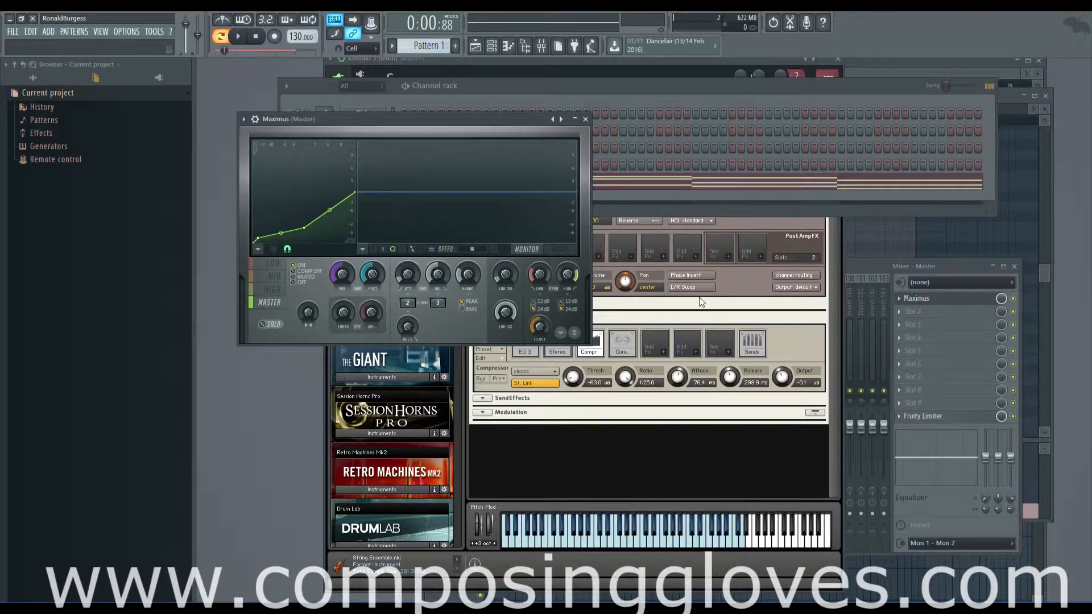
Set the String Ensemble compressor's attack to 8.7 ms and raise the threshold point of the Maximus Master curve into a gentle upward bend
left_click_drag(672, 378, 679, 461)
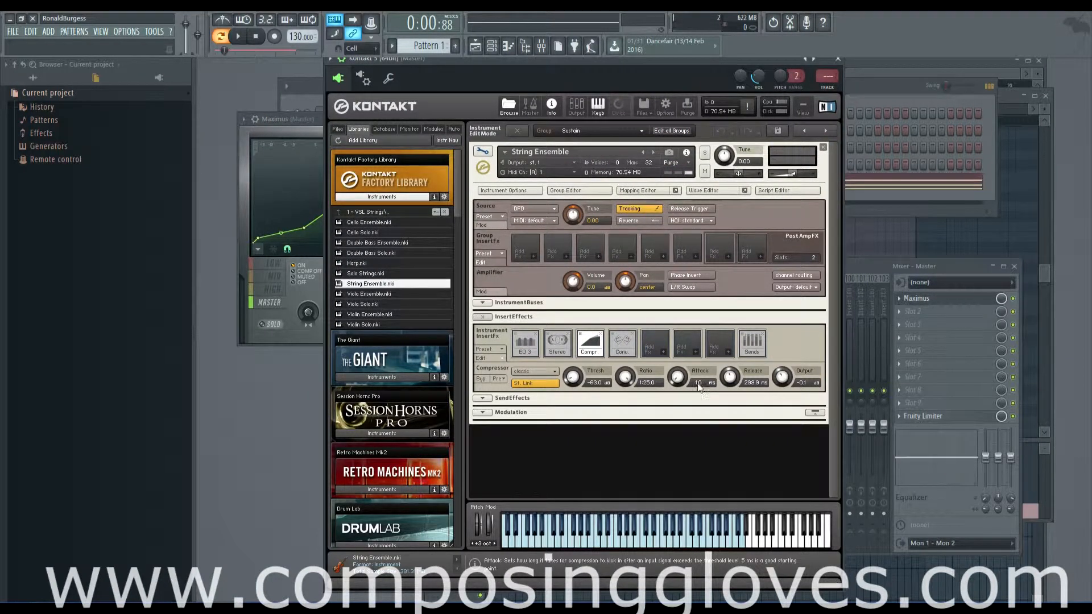
mouse_move(679, 381)
left_mouse_down()
mouse_move(678, 371)
mouse_move(695, 388)
left_mouse_up()
left_click_drag(676, 376, 681, 378)
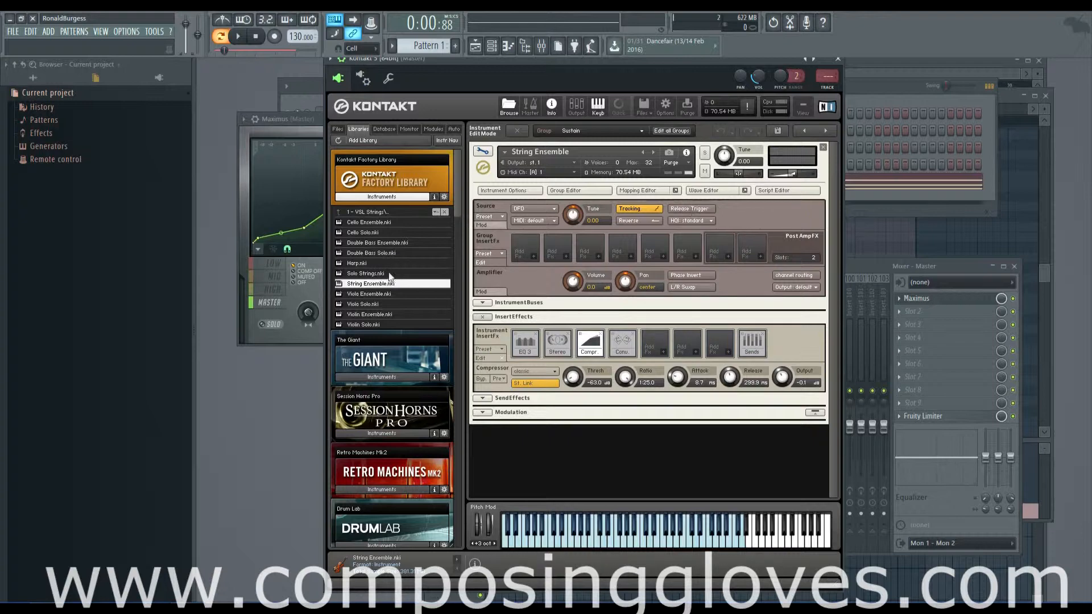
left_click(308, 229)
left_click_drag(306, 192, 304, 212)
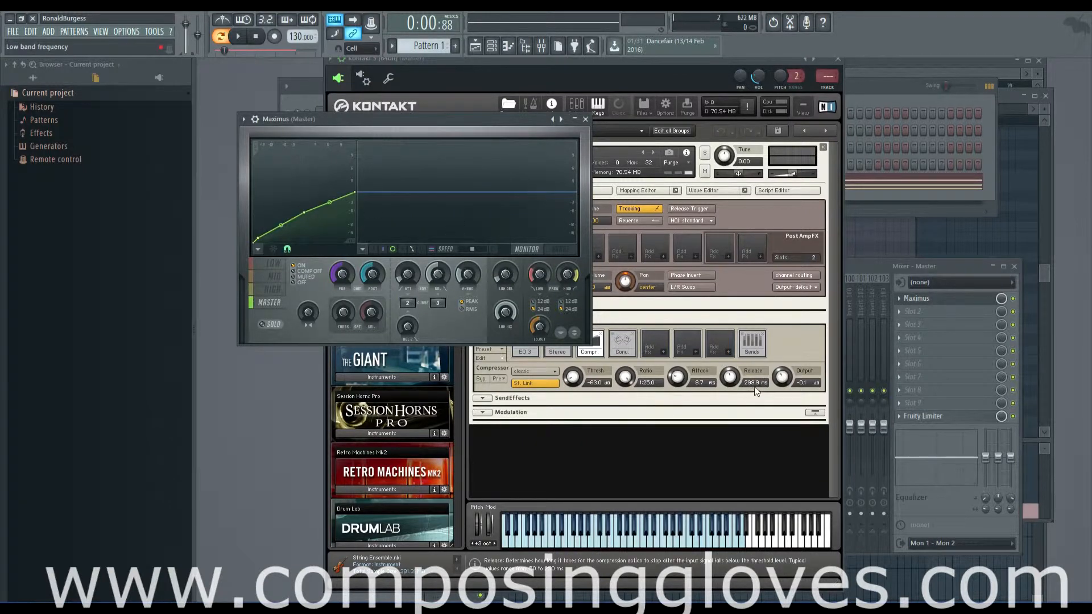
Open the Kontakt 5 piano roll and show the channel volume automation beneath the notes
left_click(890, 194)
left_click(893, 194)
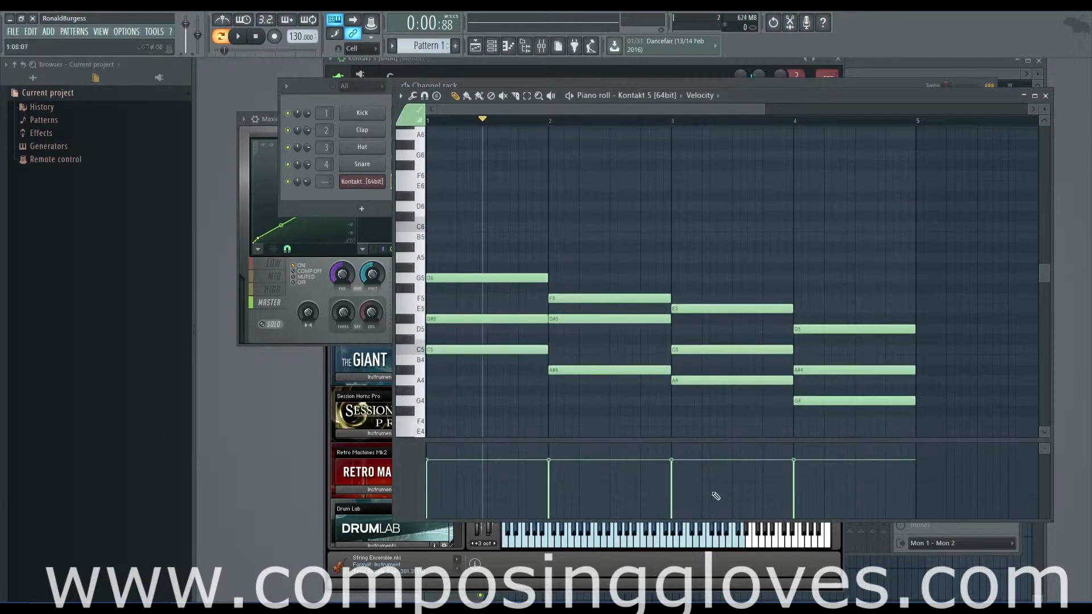
left_click(698, 95)
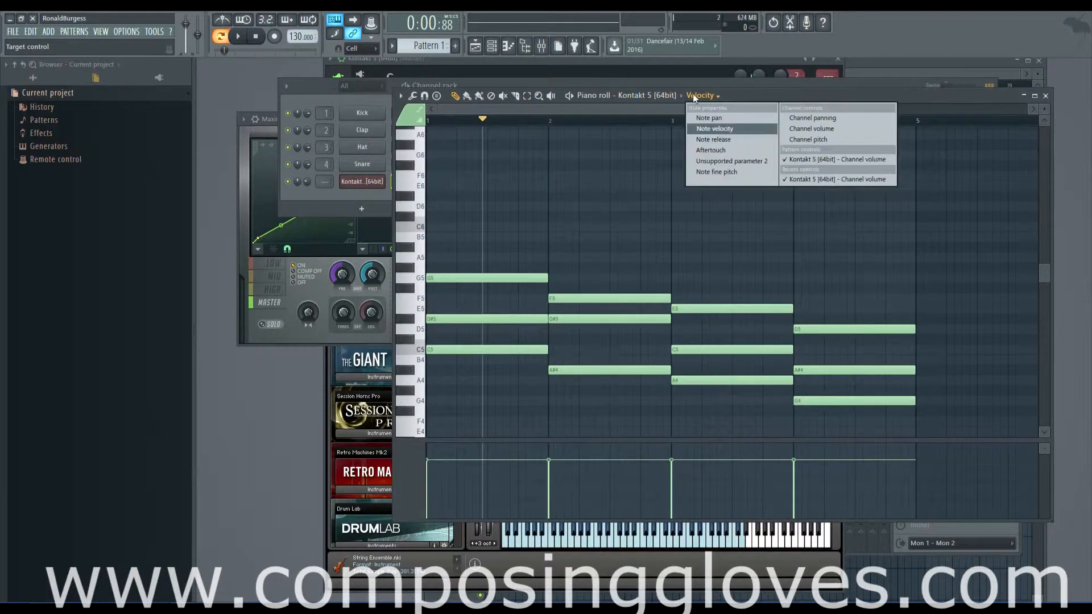
left_click(833, 129)
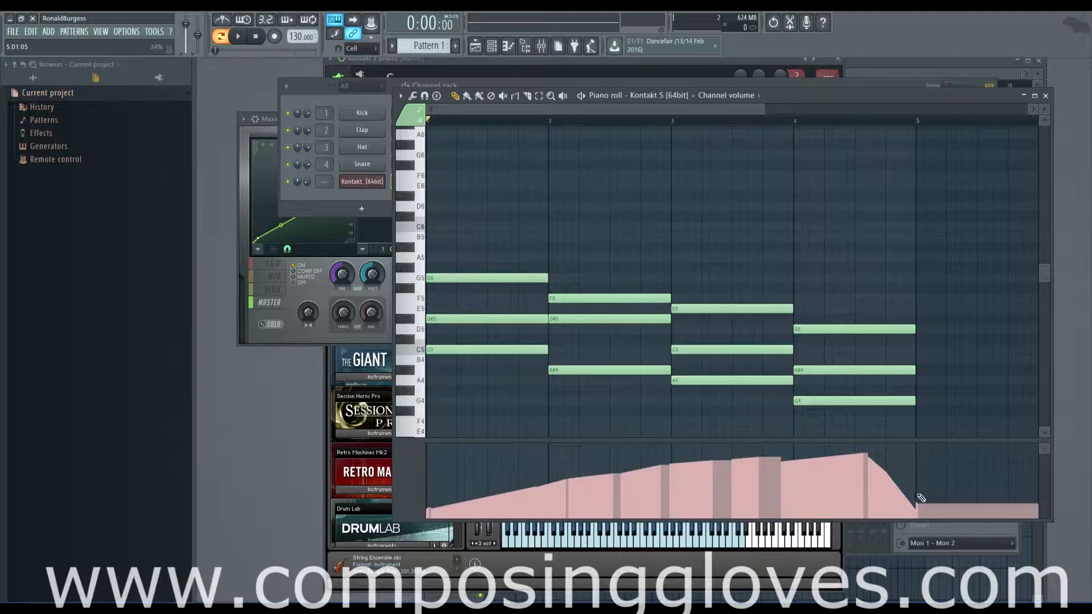
Play the pattern and raise the String Ensemble compressor's output to 23.2 dB while listening
key("space")
left_click(758, 558)
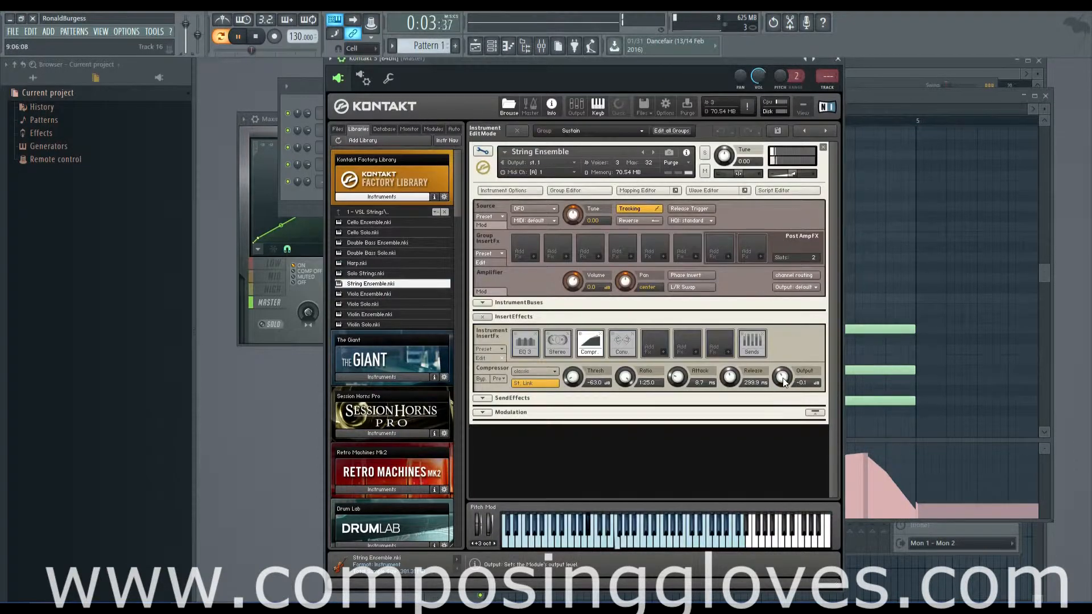
left_click_drag(786, 378, 782, 345)
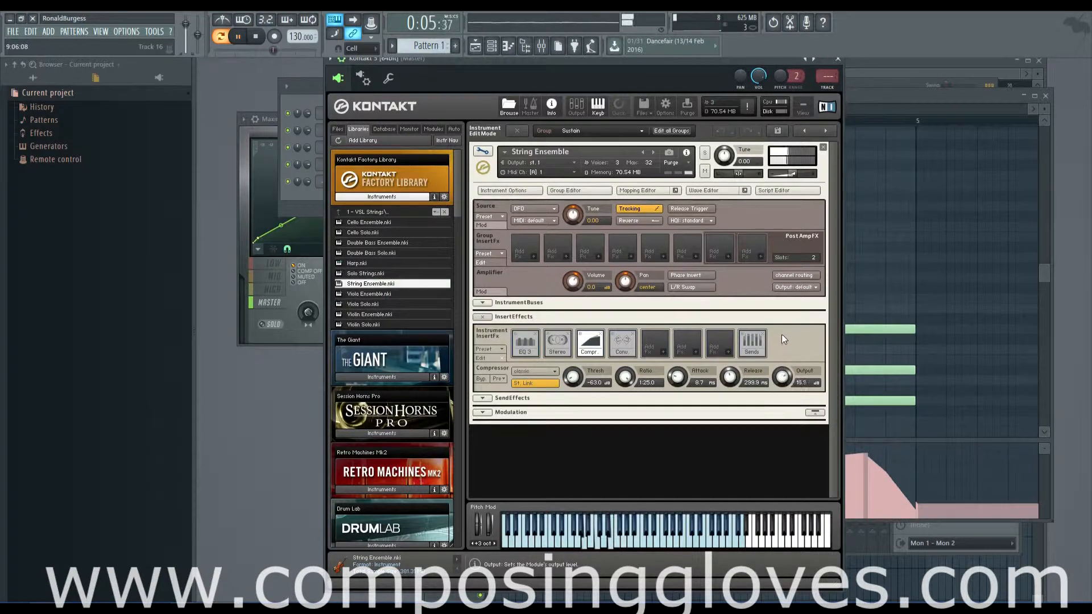
left_click_drag(800, 382, 879, 102)
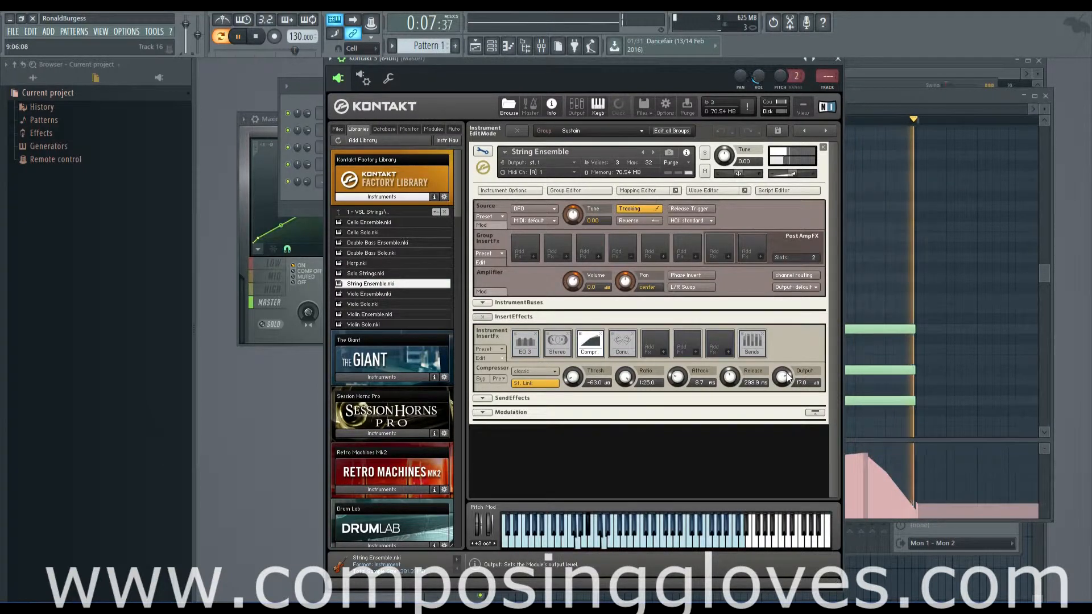
left_click(879, 101)
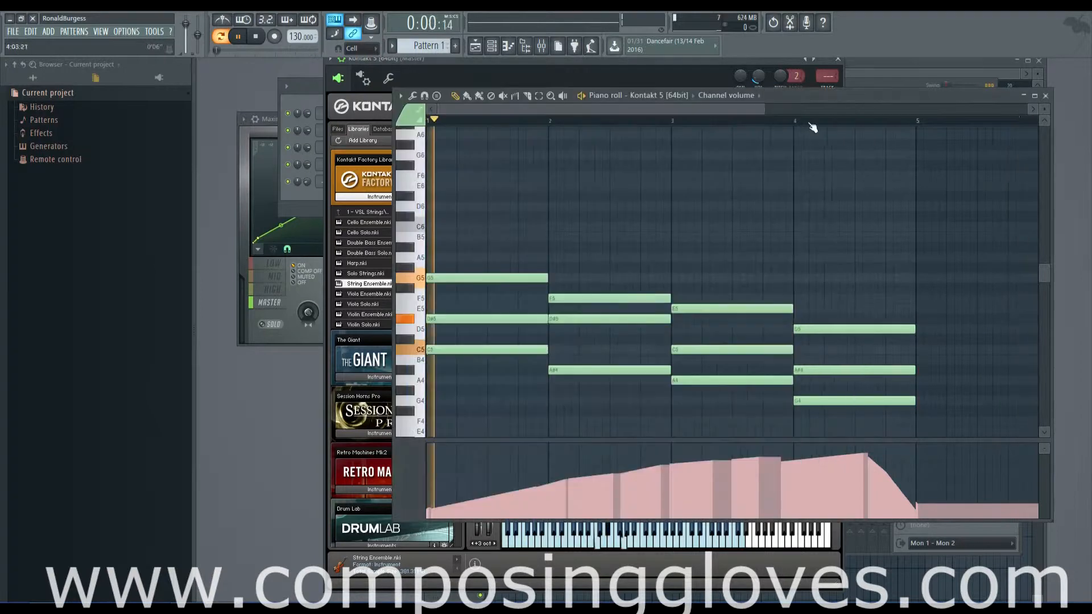
Bypass the String Ensemble compressor, listen to the pattern without compression and pause playback
left_click(799, 573)
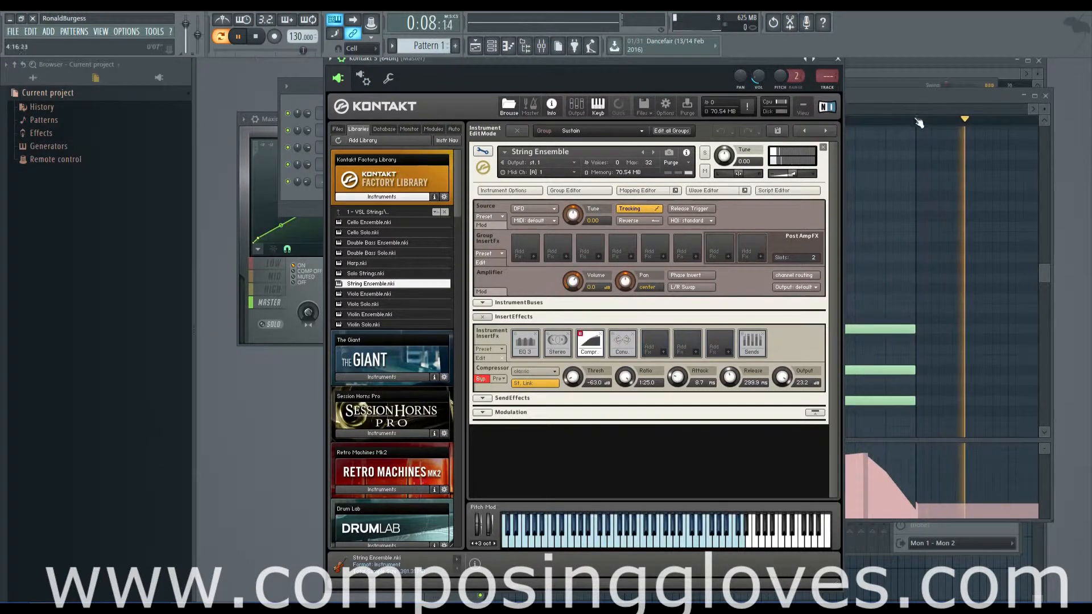
left_click(889, 101)
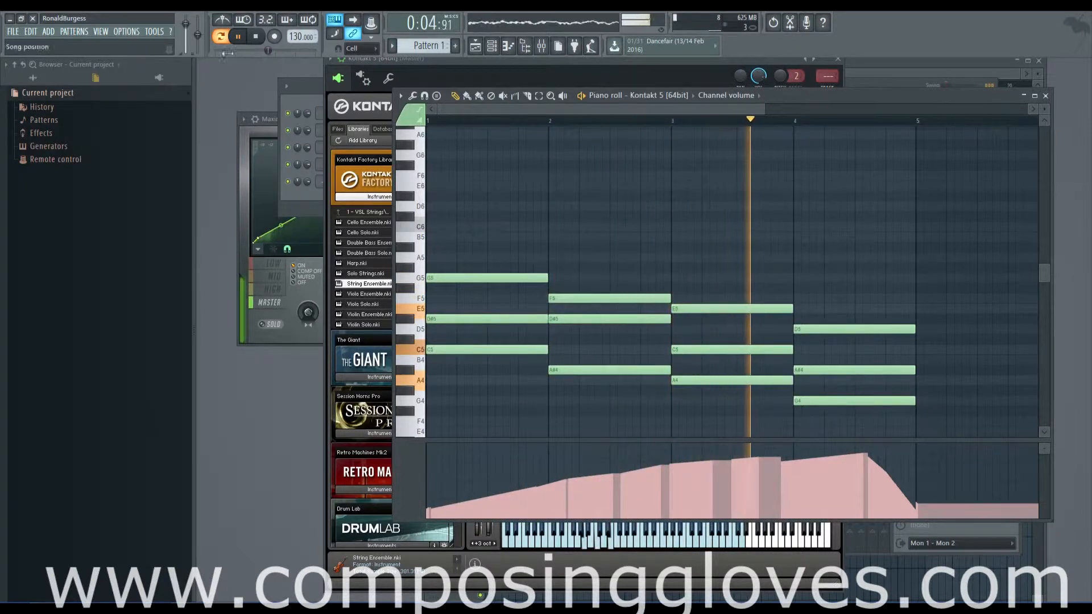
left_click(242, 40)
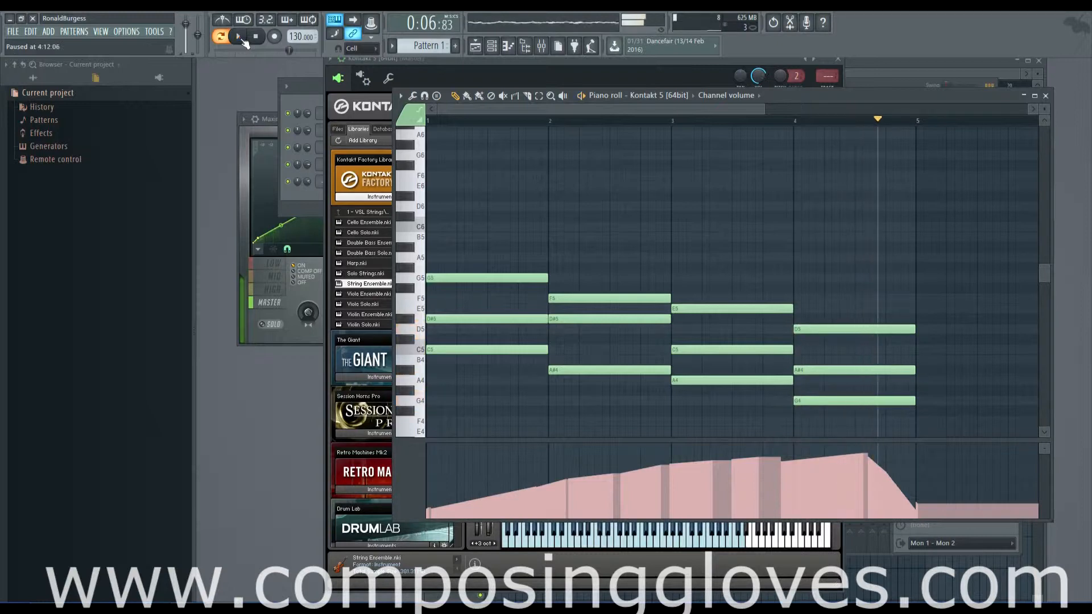
Re-enable the String Ensemble compressor and set its output to 24.0 dB
left_click(733, 550)
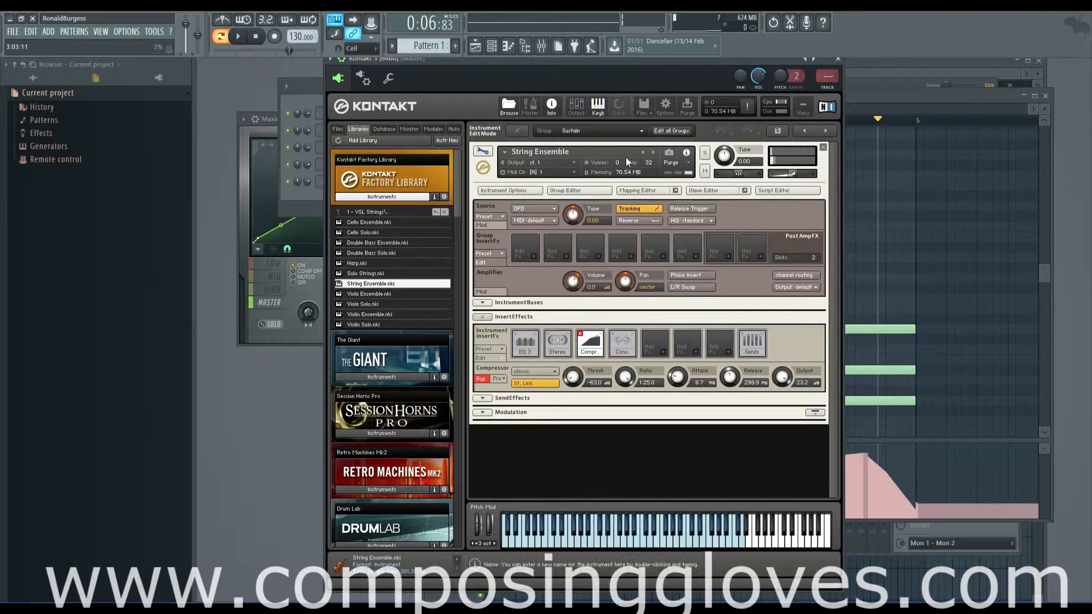
left_click_drag(581, 58, 576, 58)
left_click(574, 334)
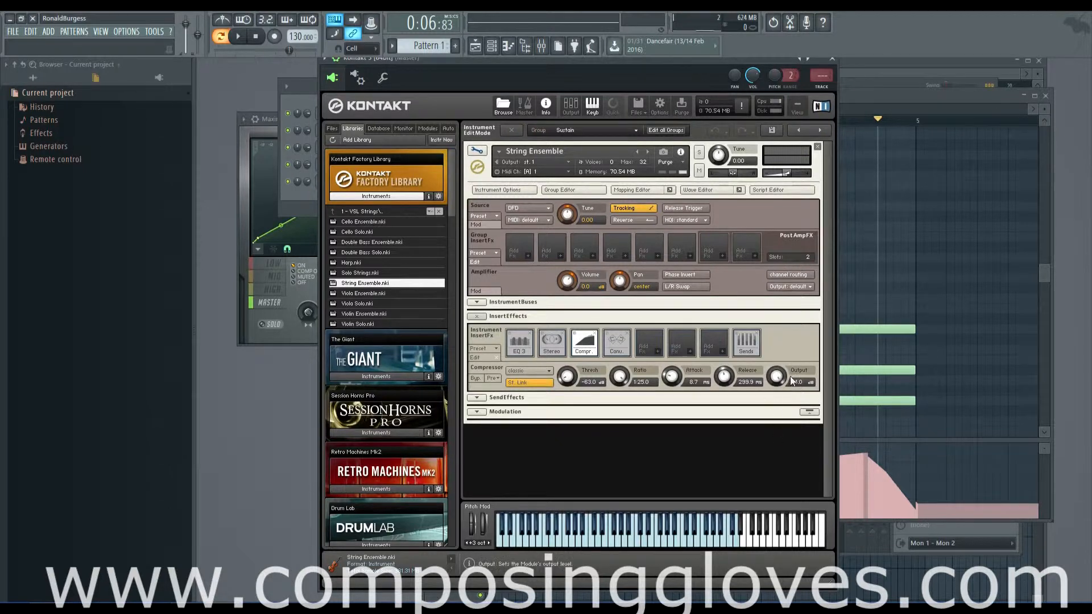
left_click_drag(782, 384, 783, 380)
Lower the String Ensemble compressor's ratio to 1:1.9 and set its threshold to -15.4 dB
left_click_drag(623, 379, 634, 447)
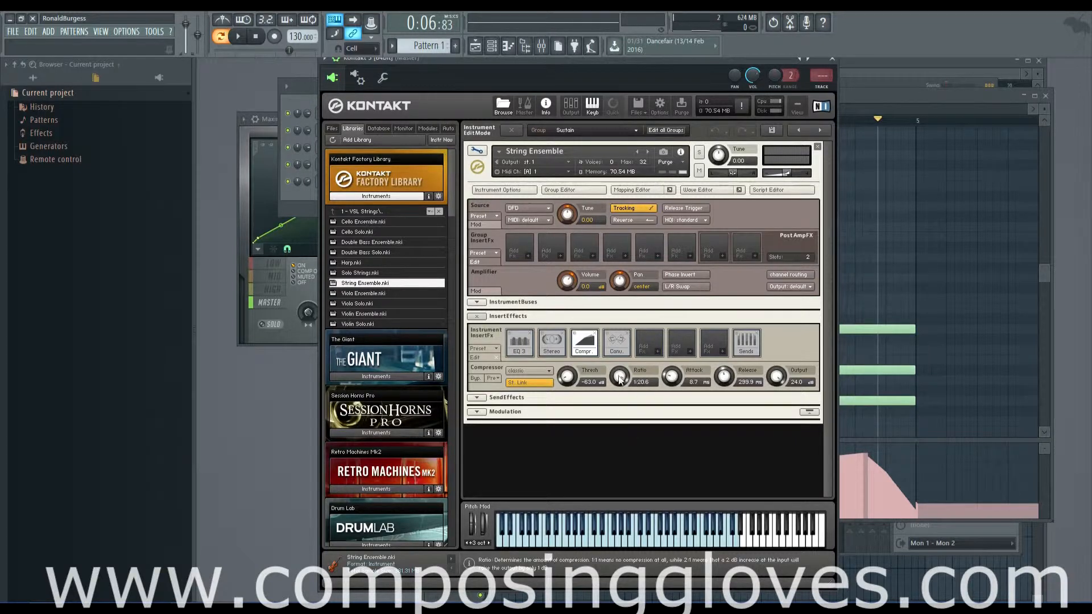
left_click_drag(623, 394, 628, 433)
left_click_drag(614, 386, 614, 383)
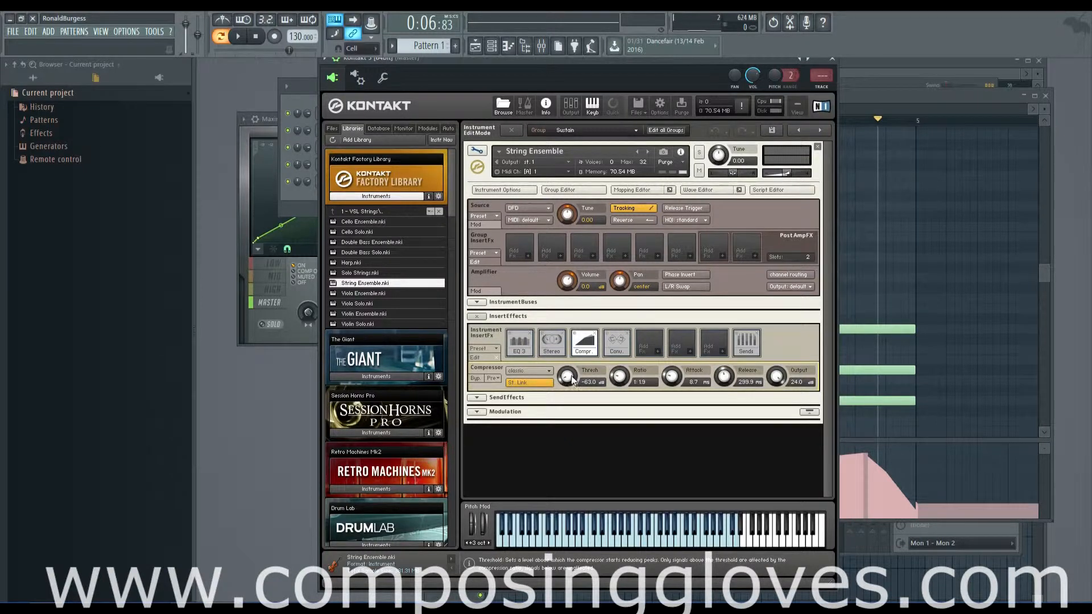
left_click_drag(571, 380, 568, 378)
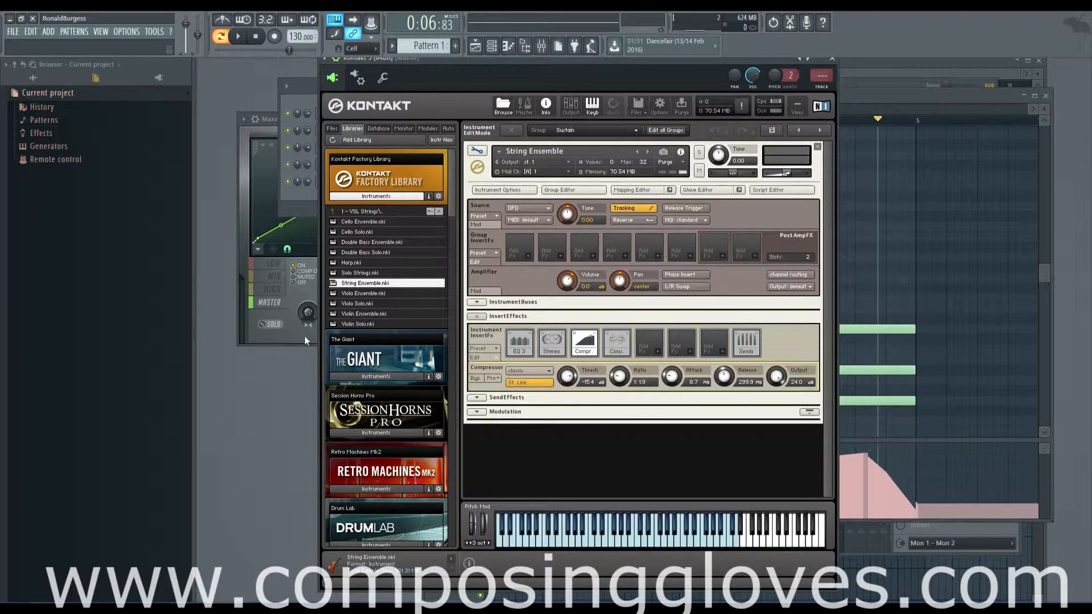
Reshape the Maximus Master curve so it rises steadily to the threshold point and rounds off softly above it
left_click(305, 216)
left_click_drag(306, 217, 319, 196)
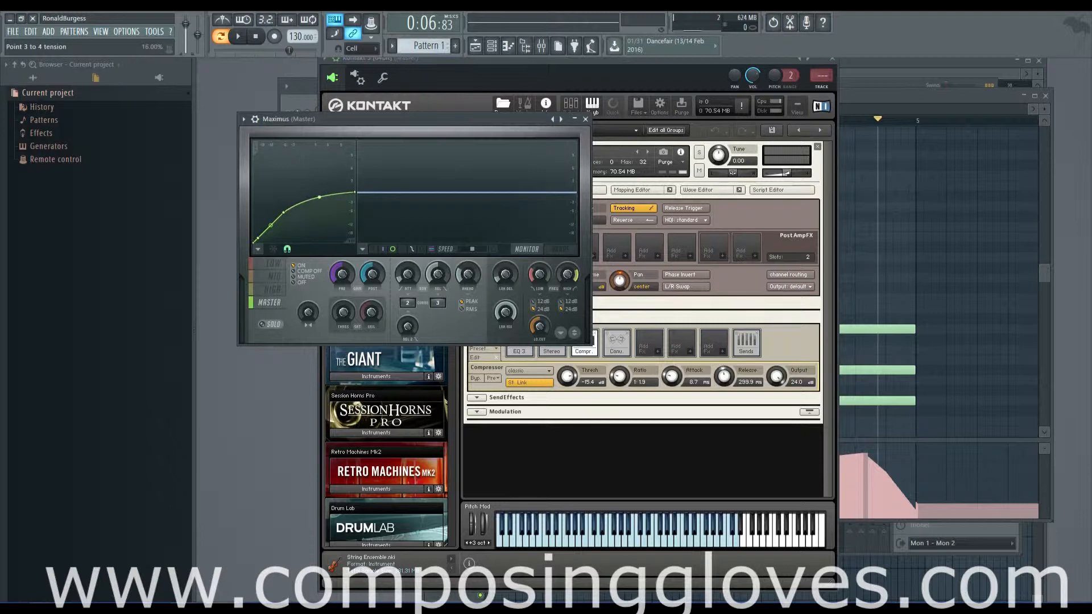
Set the String Ensemble compressor's ratio to 1:2.8 and audition the pattern from its start
left_click(696, 482)
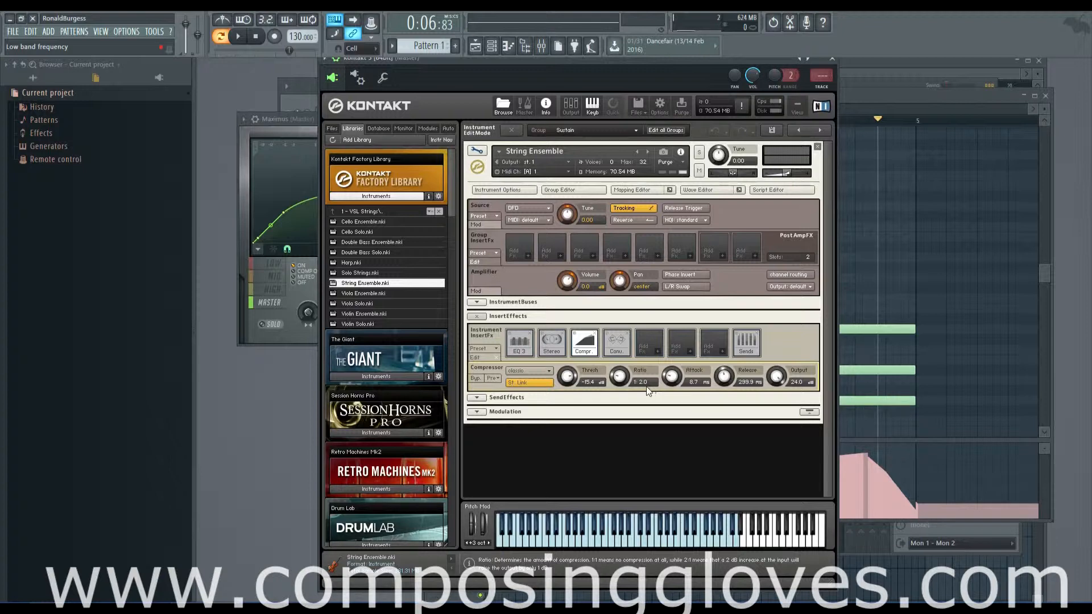
left_click_drag(621, 381, 618, 298)
left_click_drag(618, 377, 628, 446)
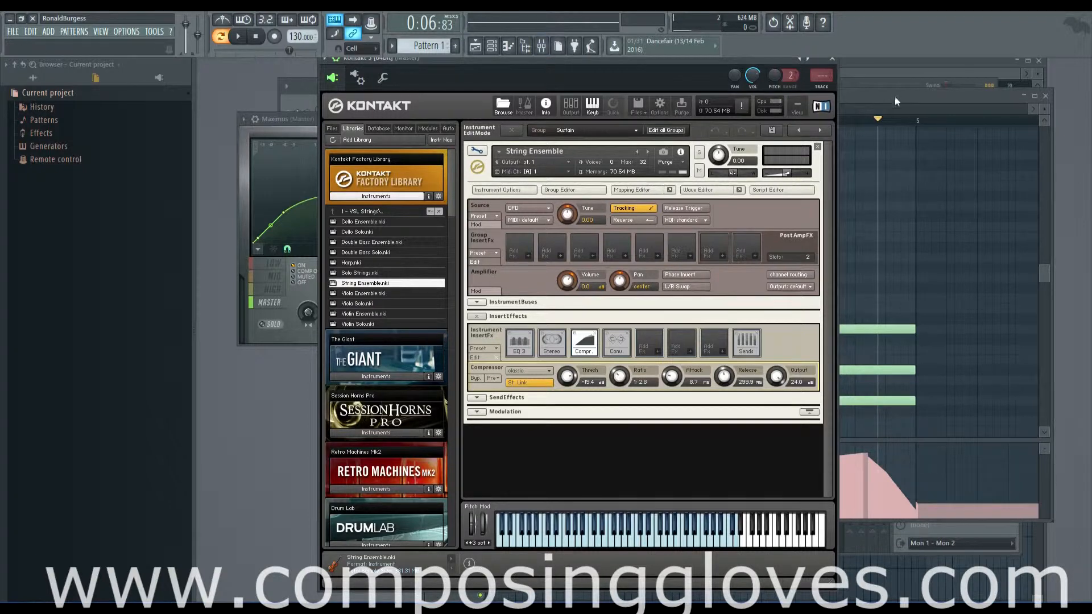
key("F7")
key("space")
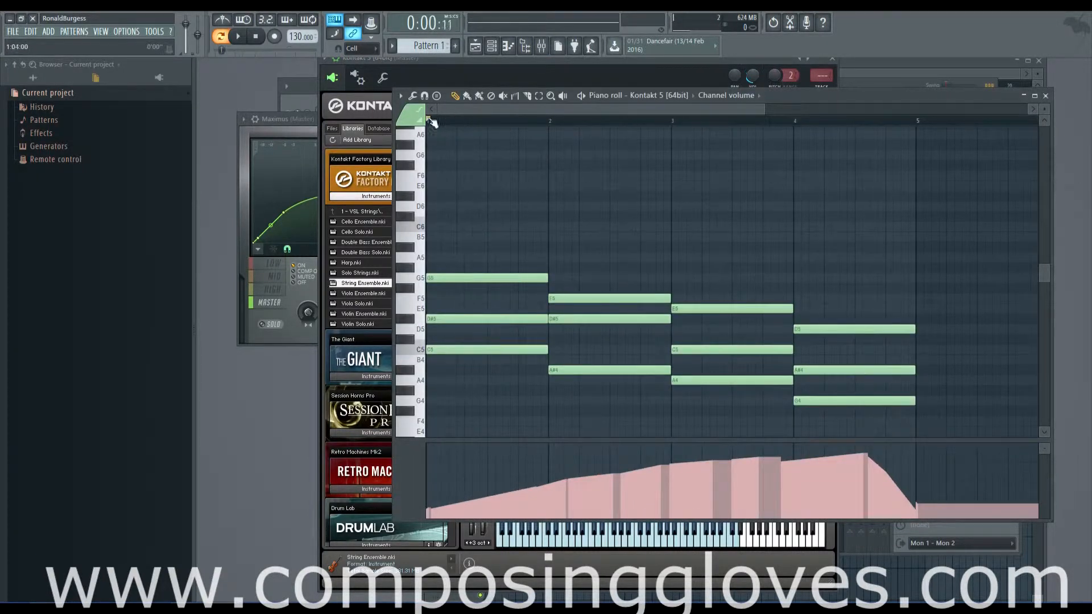
key("F7")
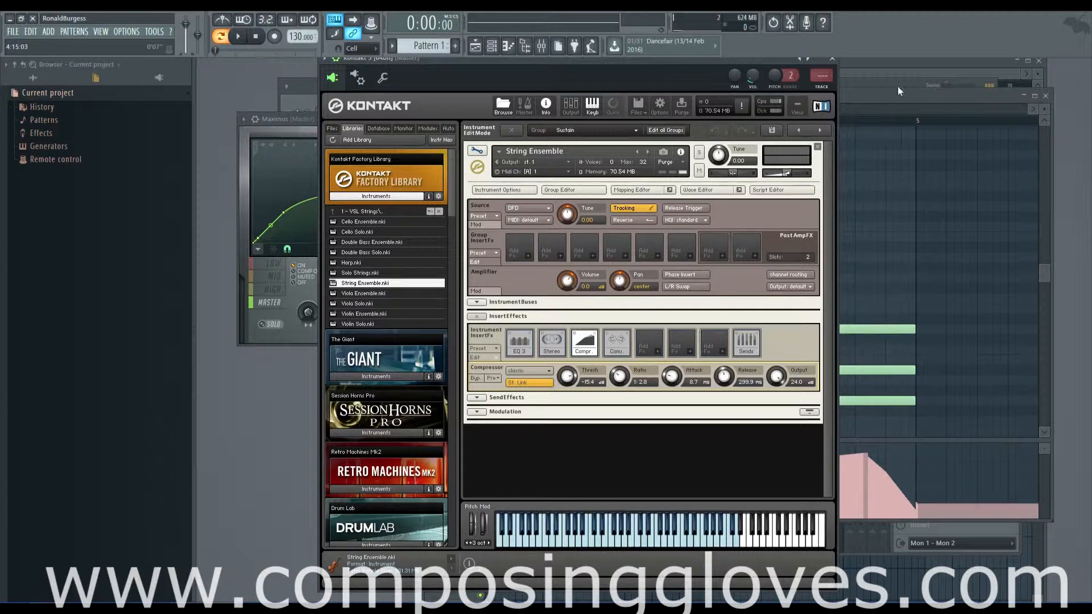
During another playback, set the compressor's ratio to 1:2.2, attack to 8.9 ms, release to 258.5 ms and output to 4.8 dB
left_click(901, 101)
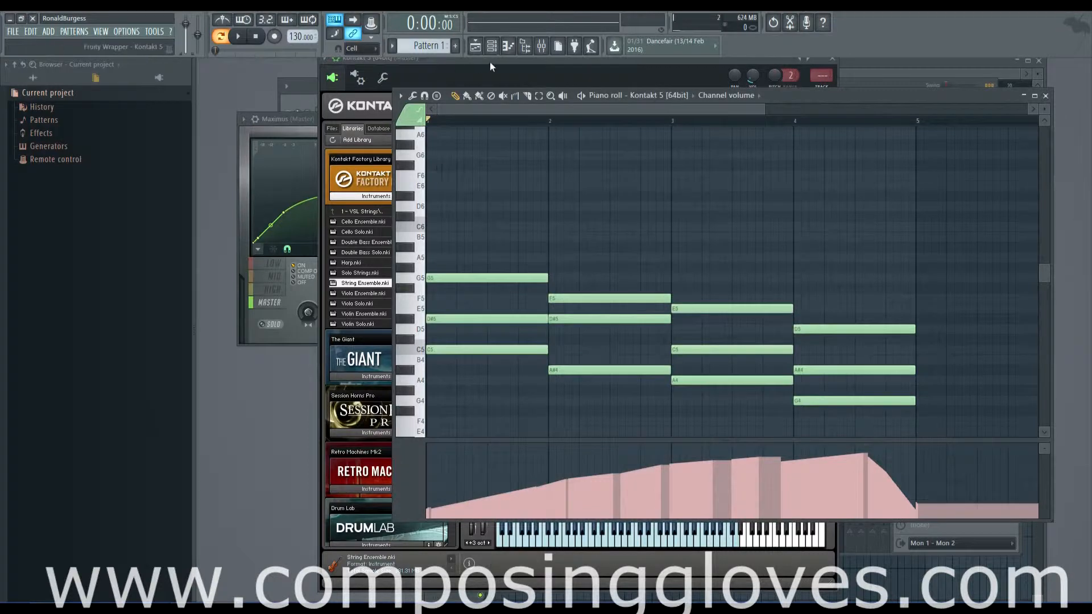
key("space")
left_click(505, 67)
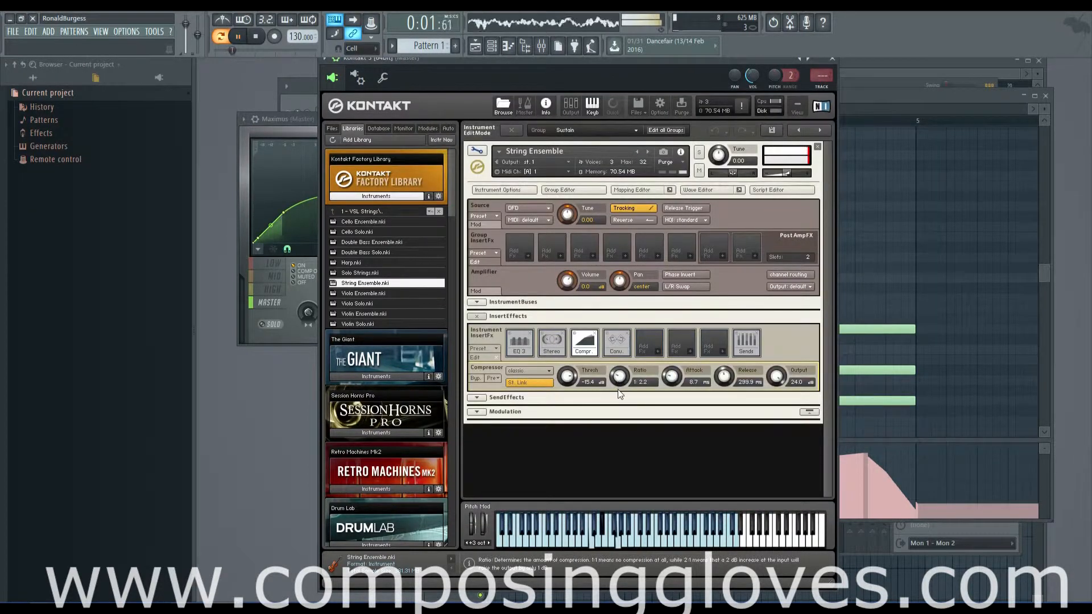
mouse_move(674, 382)
left_mouse_down()
mouse_move(673, 350)
mouse_move(664, 385)
left_mouse_up()
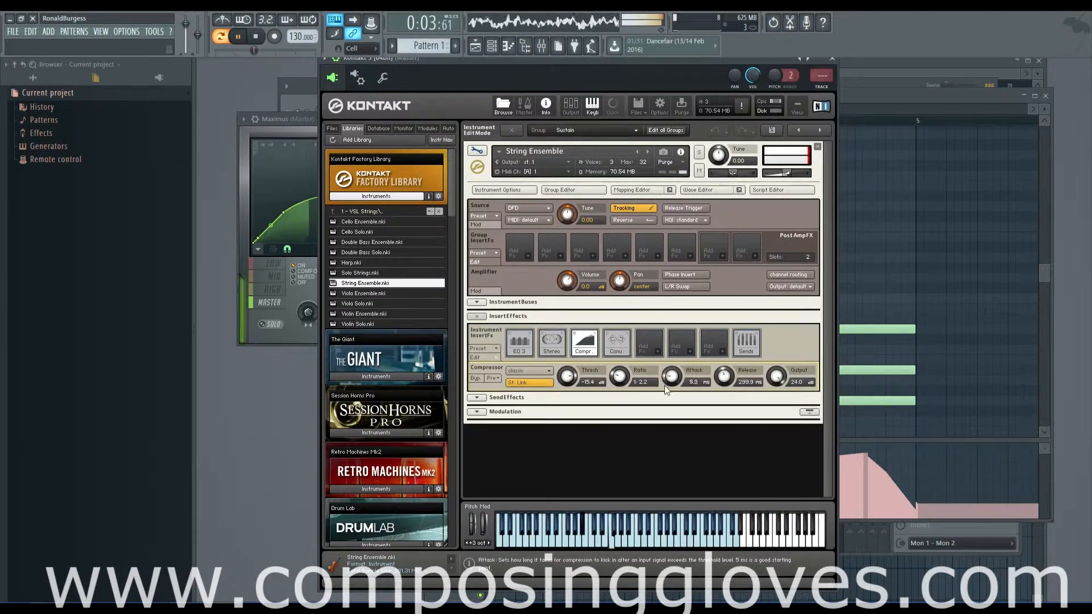
left_click_drag(776, 377, 668, 369)
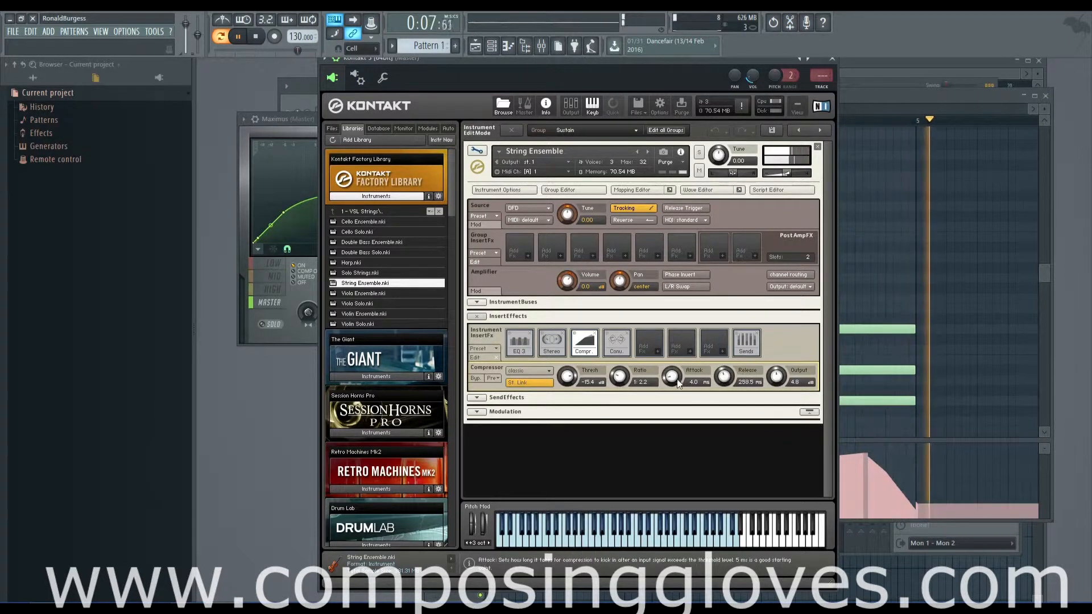
key("space")
Select all notes in the piano roll, play the pattern and return to Kontakt
left_click(902, 114)
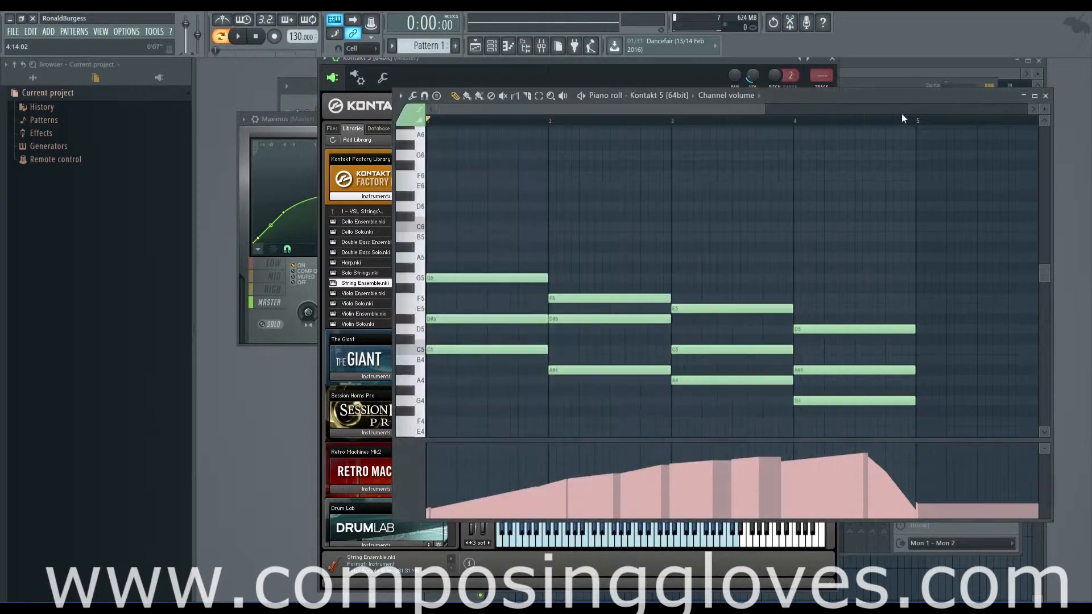
left_click_drag(902, 121, 798, 143)
key("ctrl+a")
key("space")
left_click(580, 76)
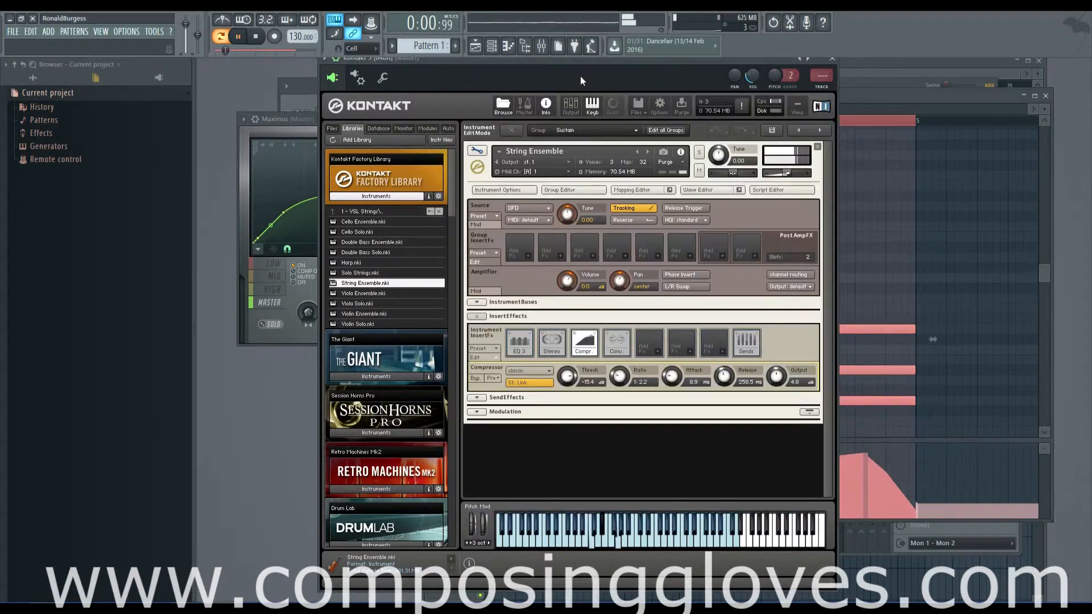
Sweep the compressor's ratio up to 1:25.0 and back to 1:1.0, set the threshold to -20.7 dB, and stop playback
left_click_drag(617, 384, 620, 364)
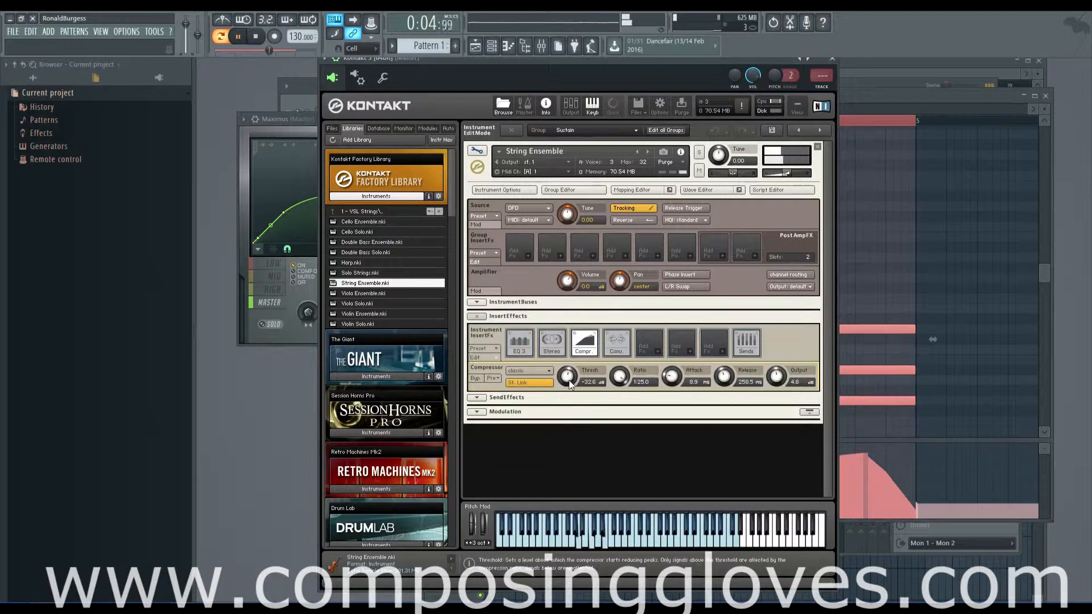
left_click_drag(566, 379, 621, 386)
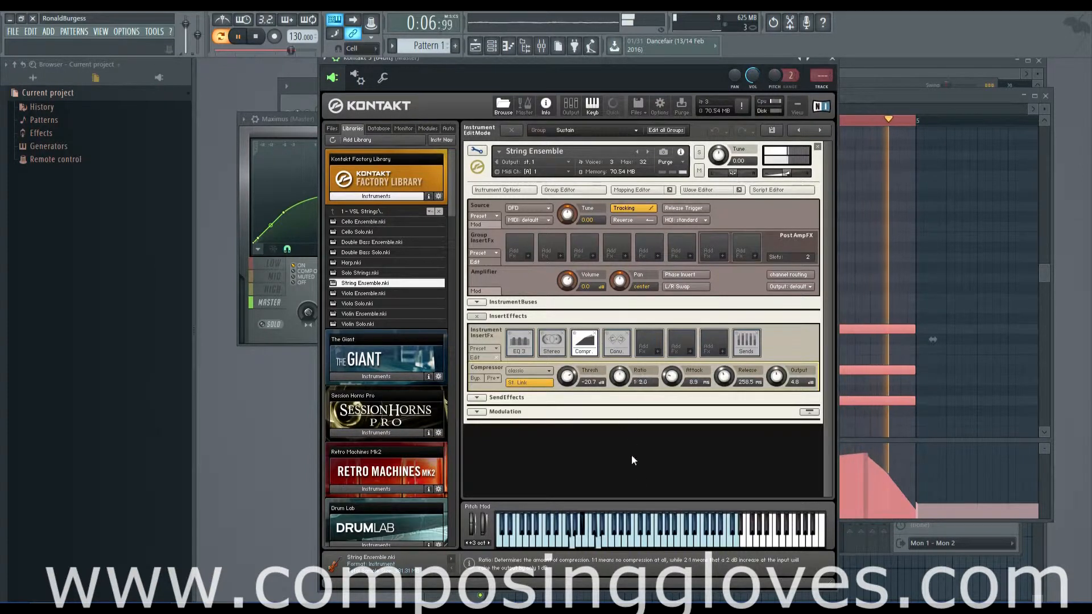
key("space")
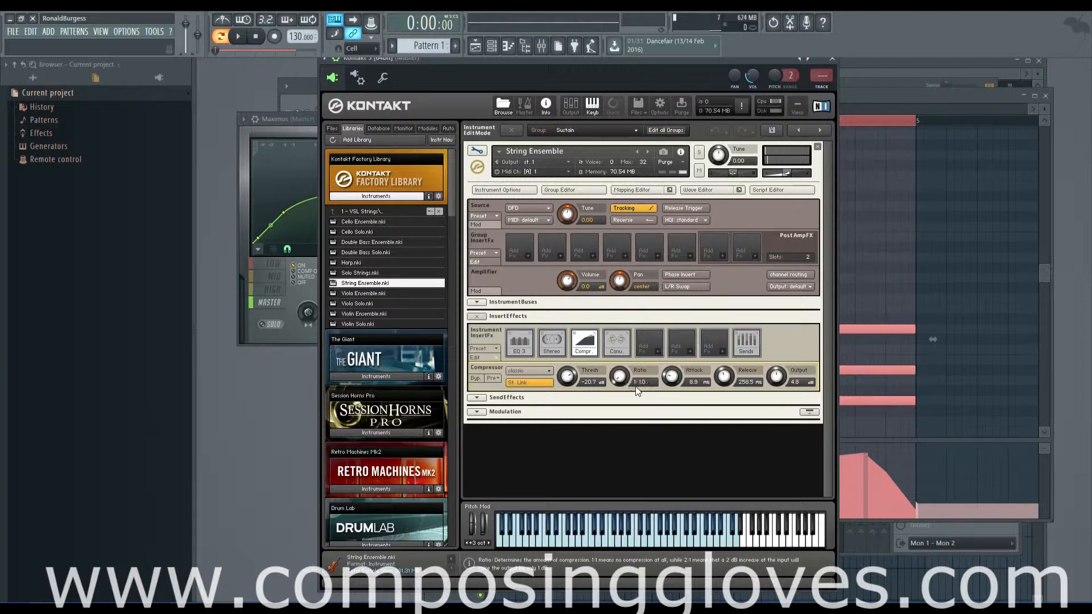
Try shaping the Maximus Master curve into a steep rise and flat top with an extra control point, and remove that point
left_click(304, 255)
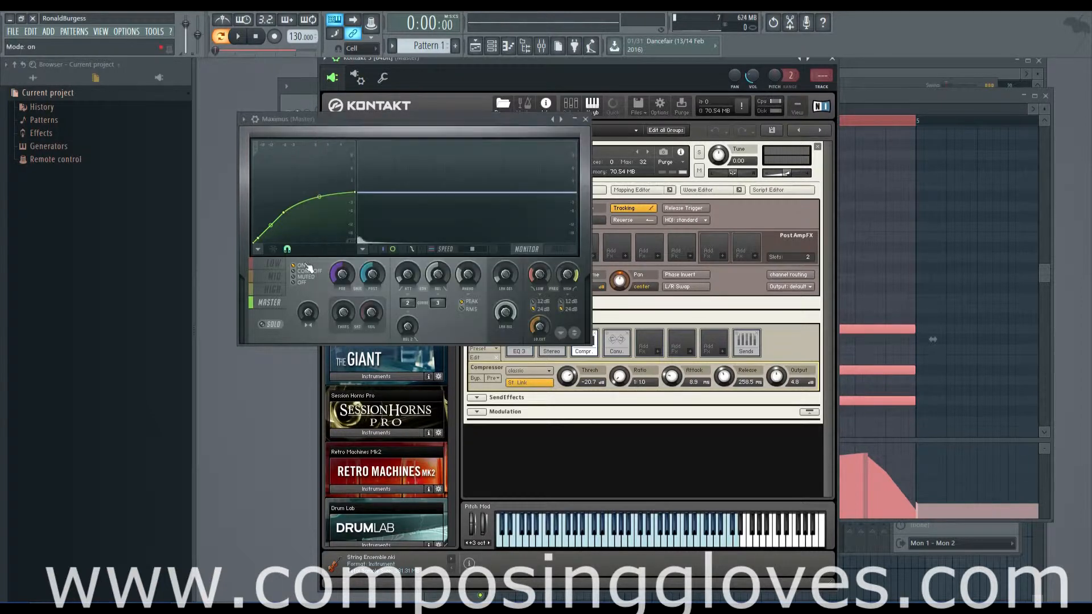
right_click(304, 192)
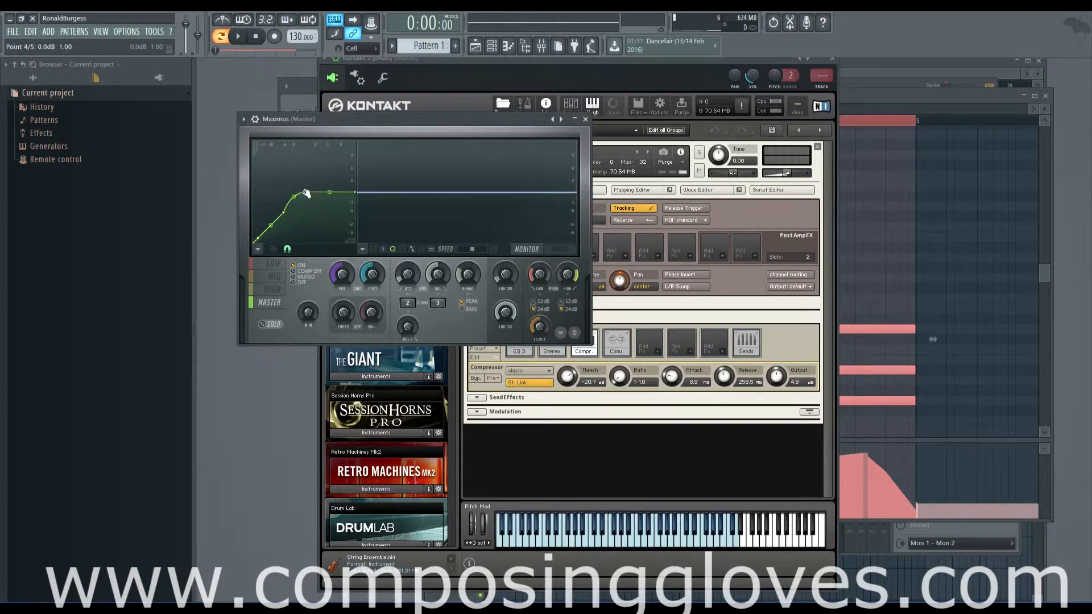
left_click_drag(295, 198, 301, 219)
right_click(303, 192)
left_click(321, 208)
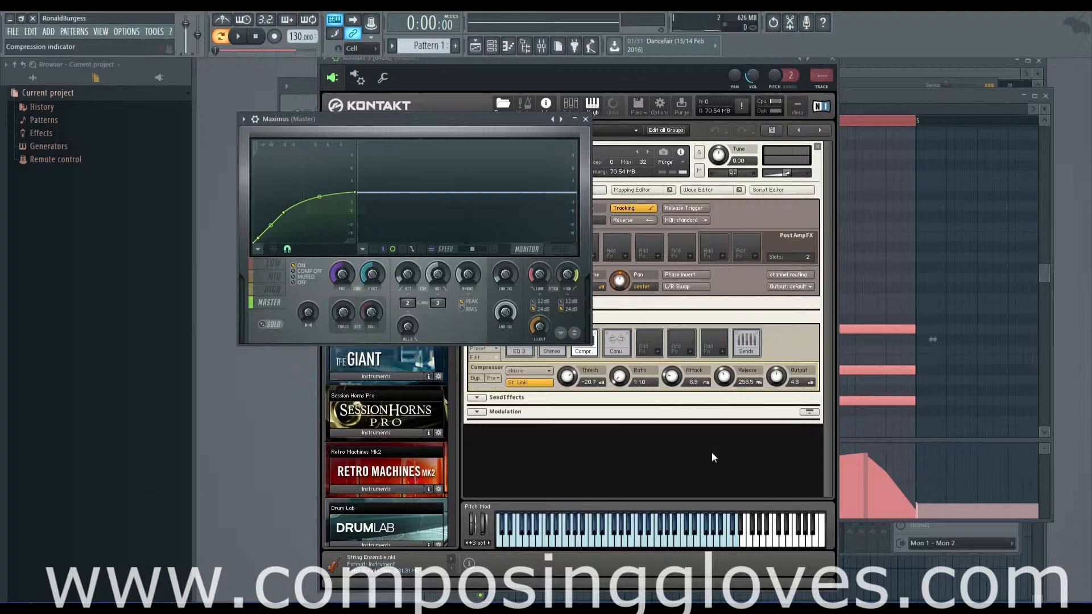
During another playback, set the compressor's threshold to -9.3 dB, ratio to 1:25.0 and attack to 1.0 ms
left_click(675, 474)
key("space")
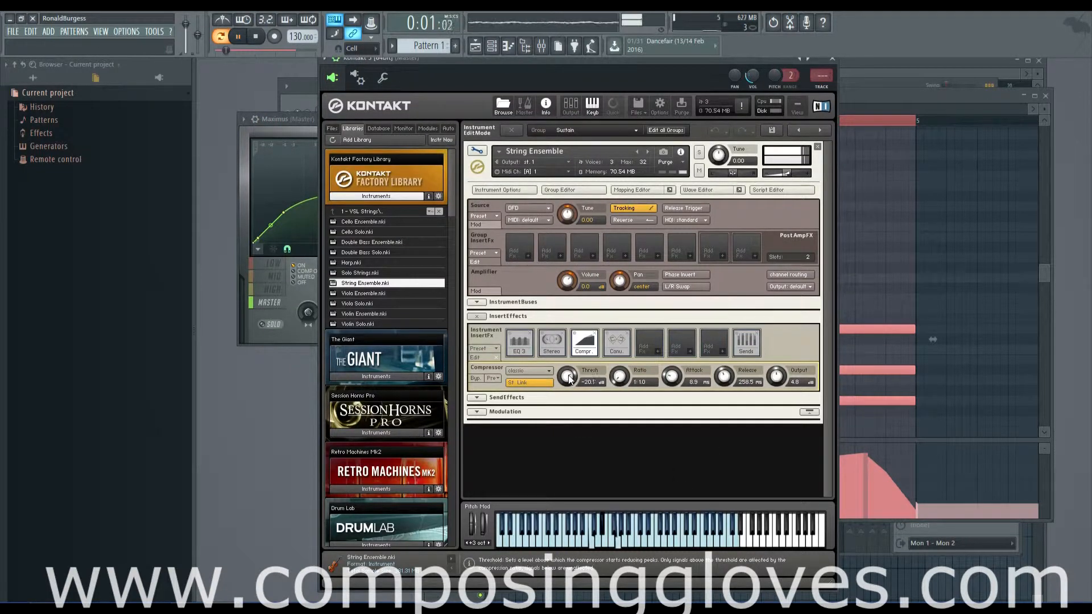
left_click_drag(570, 380, 625, 392)
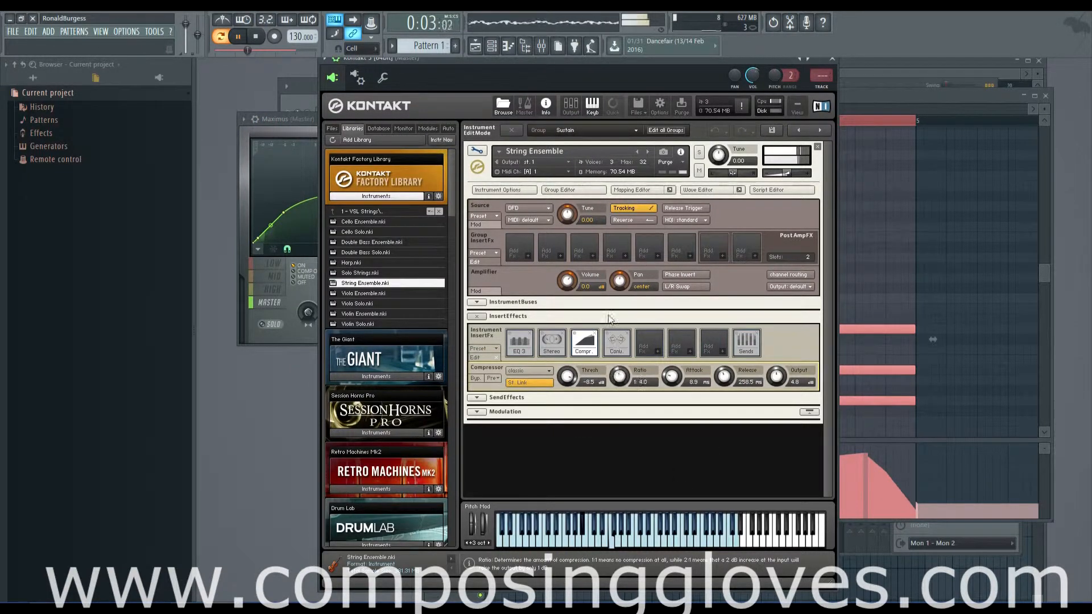
left_click_drag(609, 318, 592, 232)
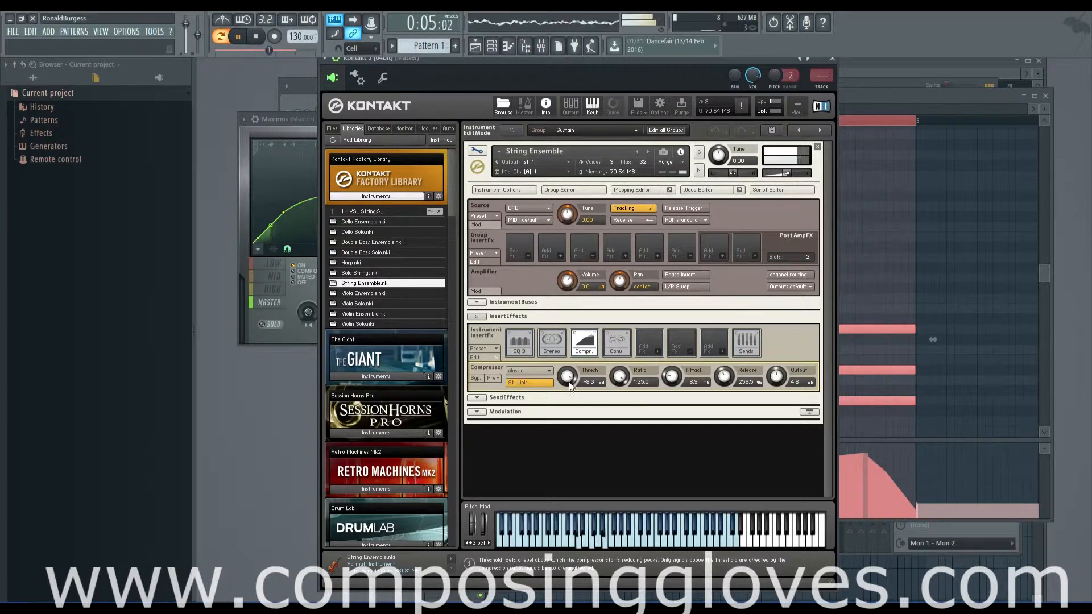
left_click_drag(570, 386, 570, 392)
left_click_drag(672, 375, 687, 487)
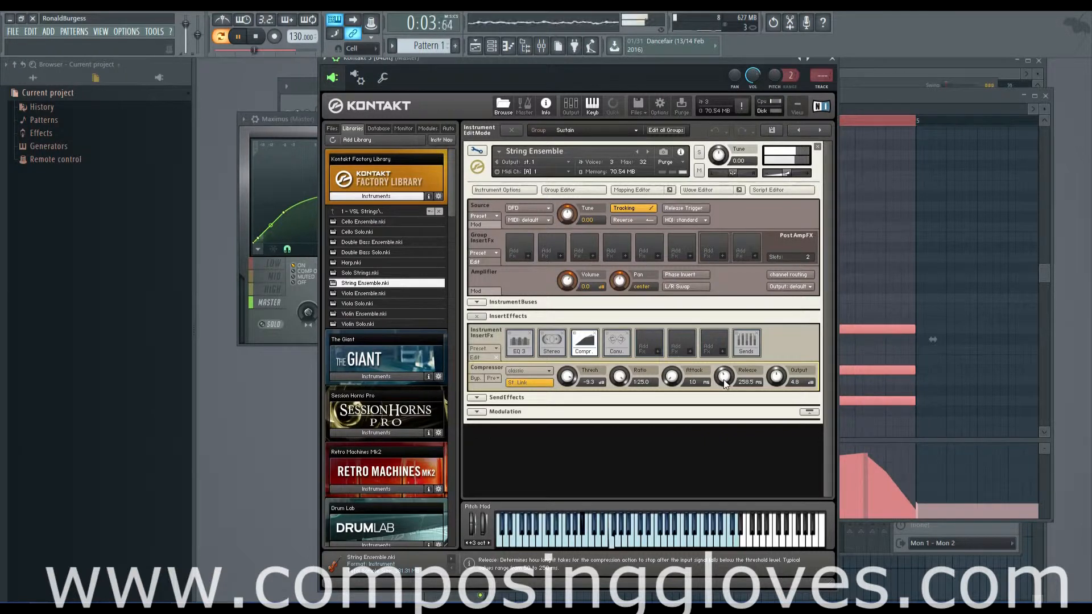
key("space")
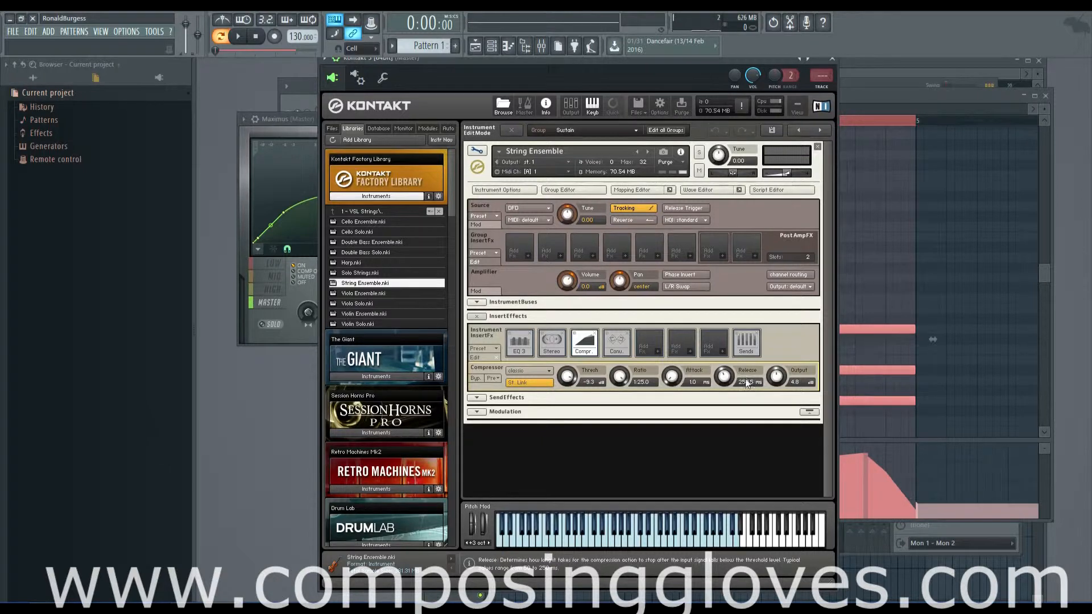
Set the compressor's ratio to 1:4.0, threshold to -13.5 dB, release to 178.5 ms and output to -0.7 dB, with a longer attack and a test playback
left_click_drag(723, 376, 675, 355)
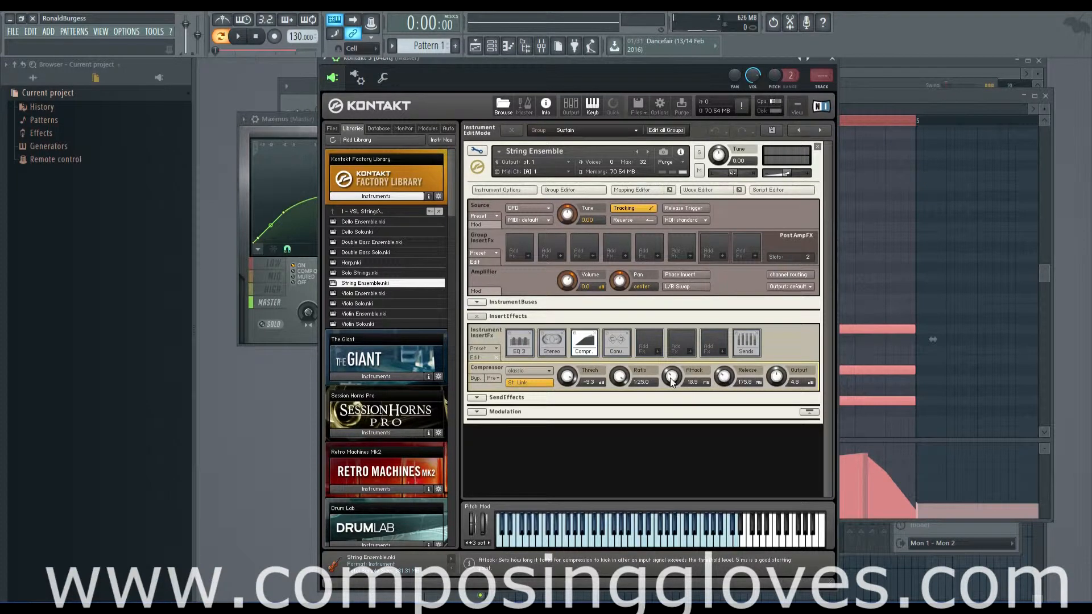
key("space")
left_click_drag(675, 375, 681, 349)
mouse_move(619, 375)
left_mouse_down()
mouse_move(620, 439)
mouse_move(615, 393)
left_mouse_up()
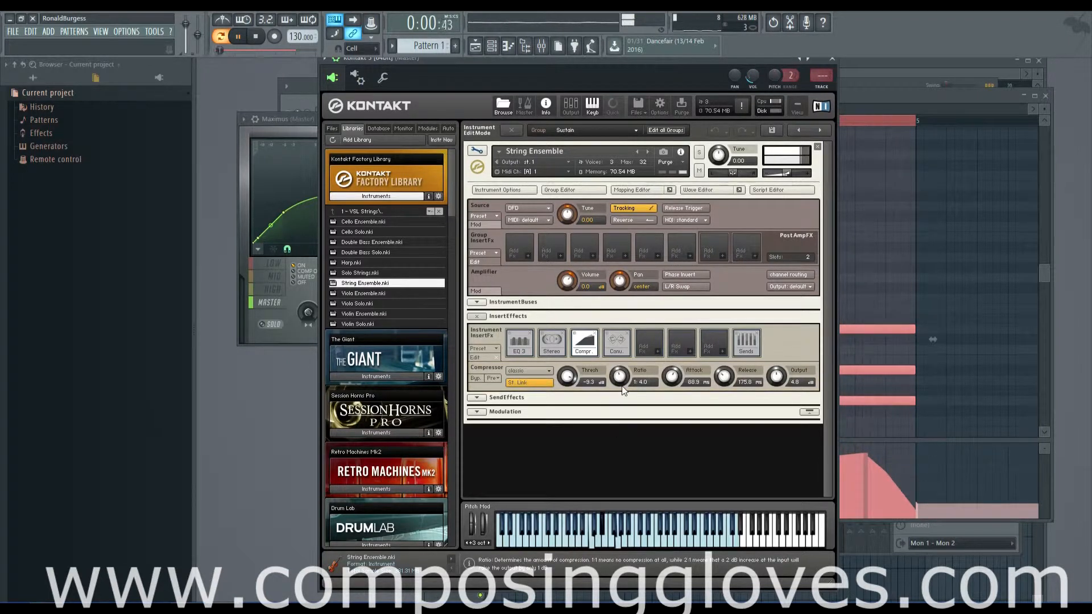
left_click_drag(566, 381, 565, 386)
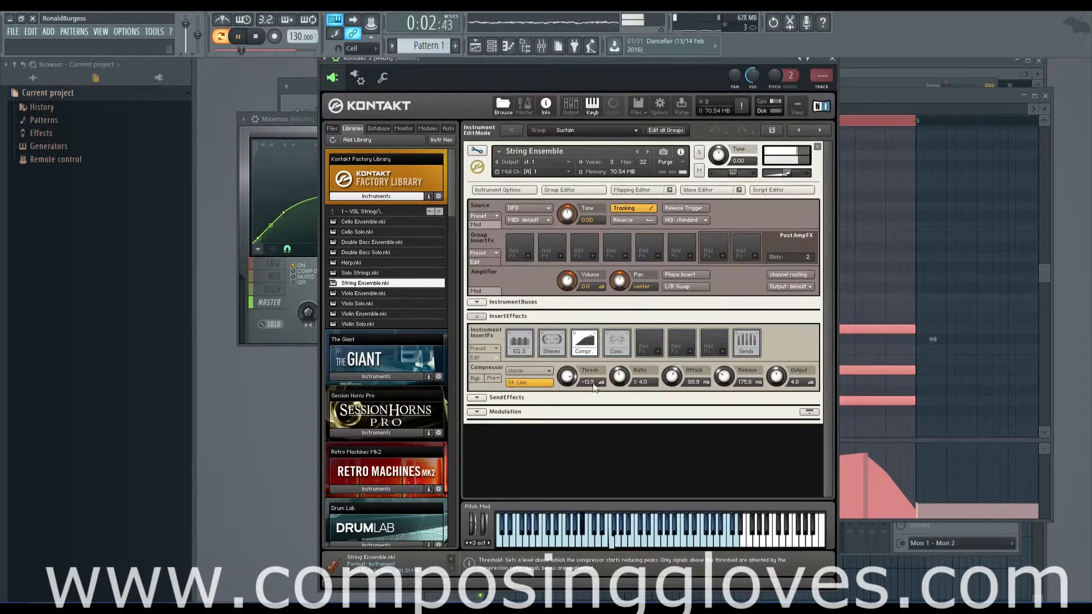
left_click_drag(725, 381, 725, 380)
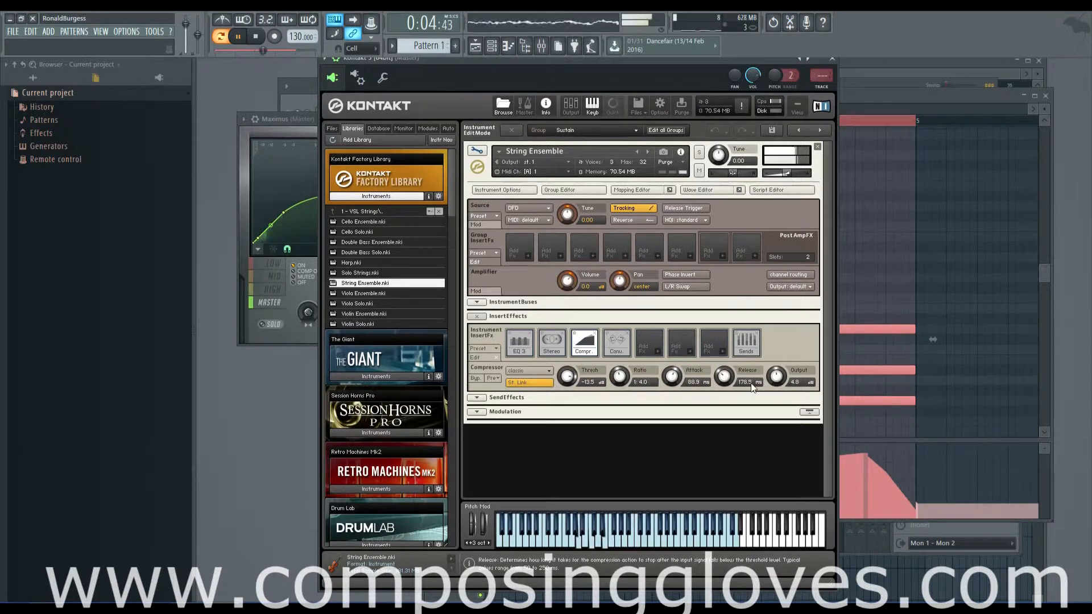
key("space")
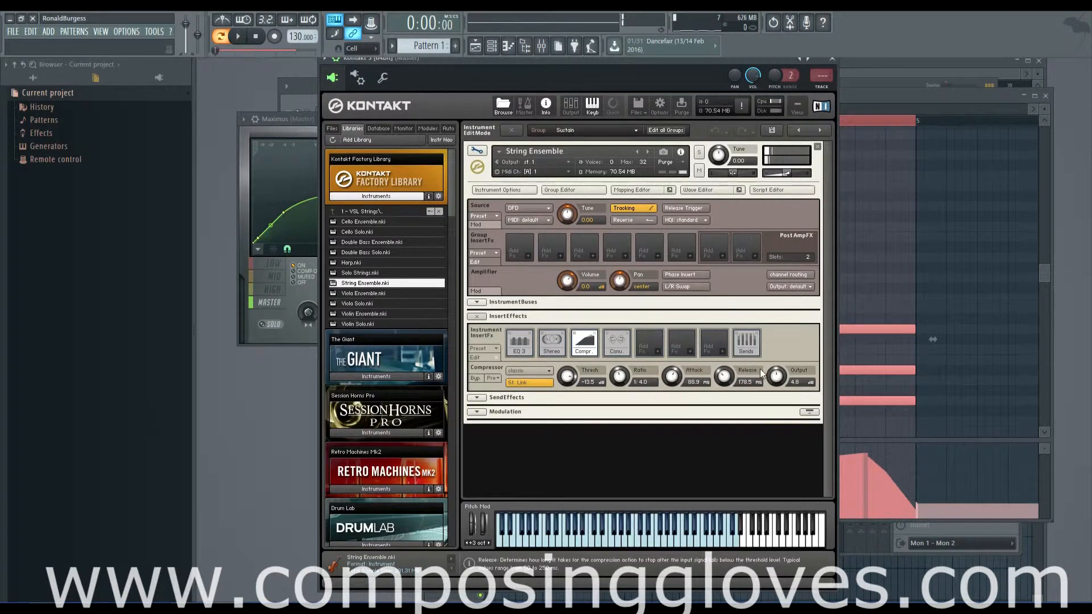
left_click_drag(778, 377, 779, 399)
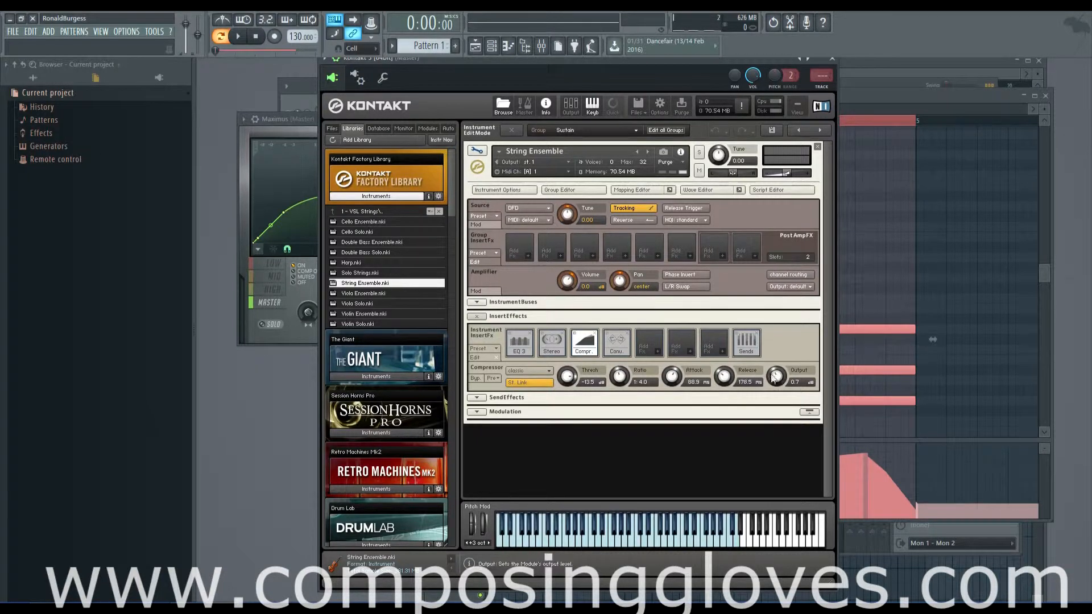
mouse_move(777, 376)
left_mouse_down()
mouse_move(779, 393)
mouse_move(776, 373)
left_mouse_up()
Review the compression curves of the Maximus frequency bands and return to the Master curve
left_click(292, 337)
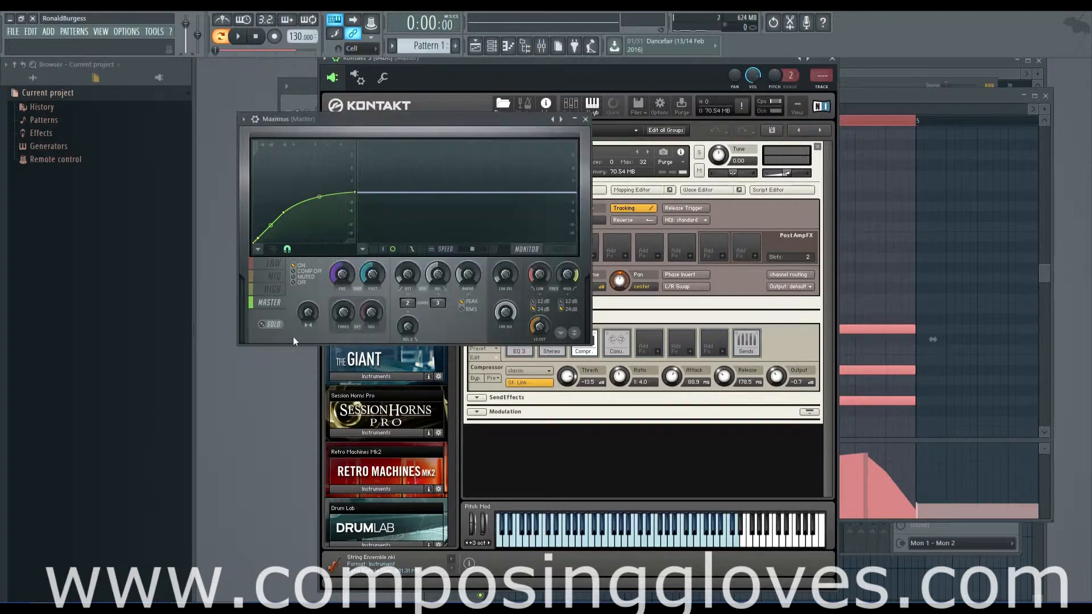
left_click(277, 289)
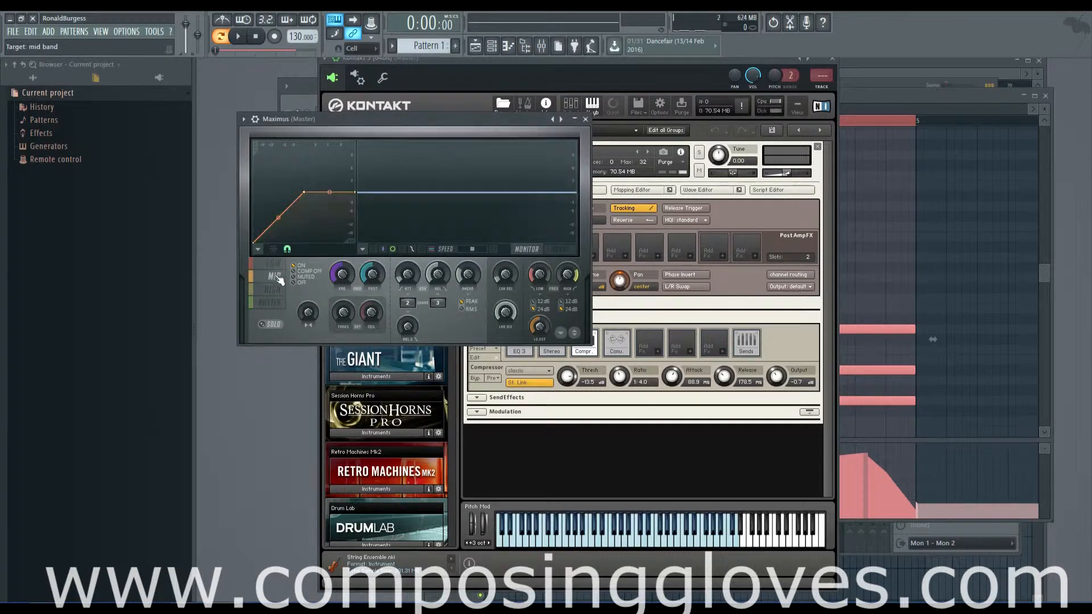
left_click(275, 277)
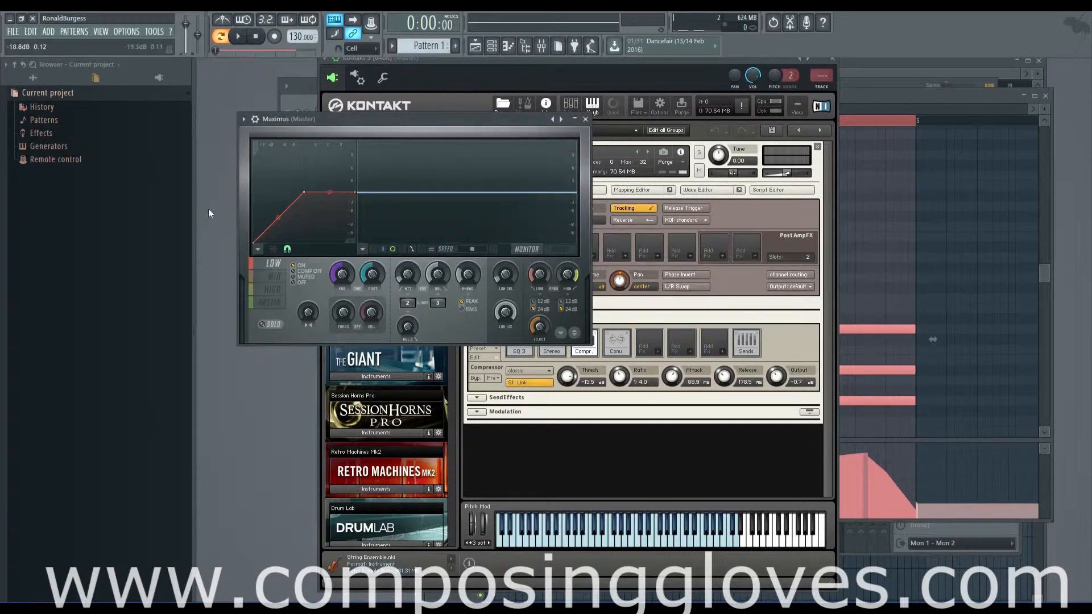
left_click(274, 289)
left_click(275, 277)
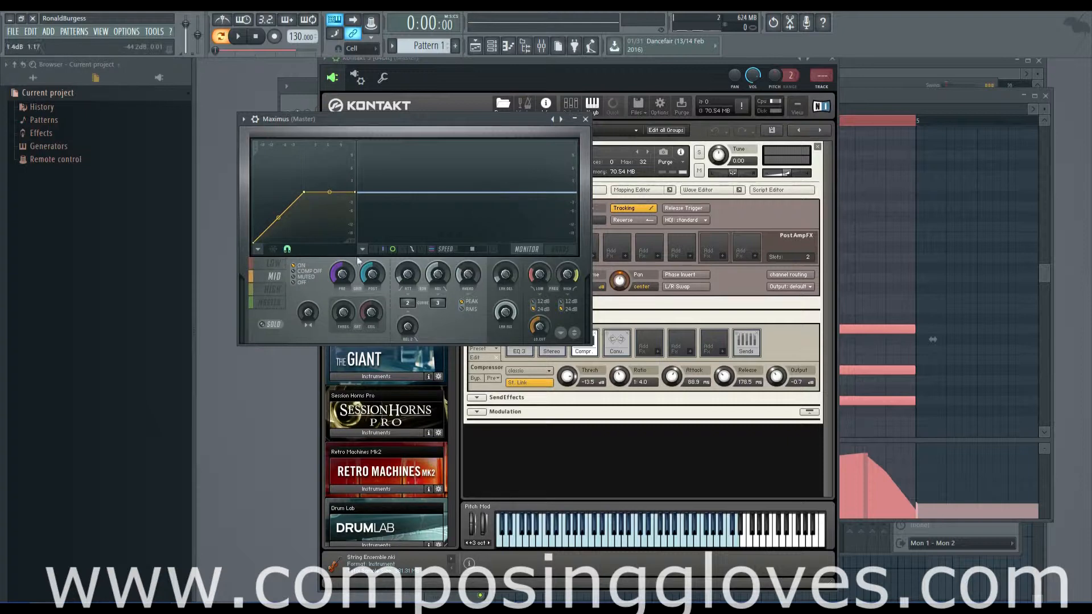
left_click(270, 302)
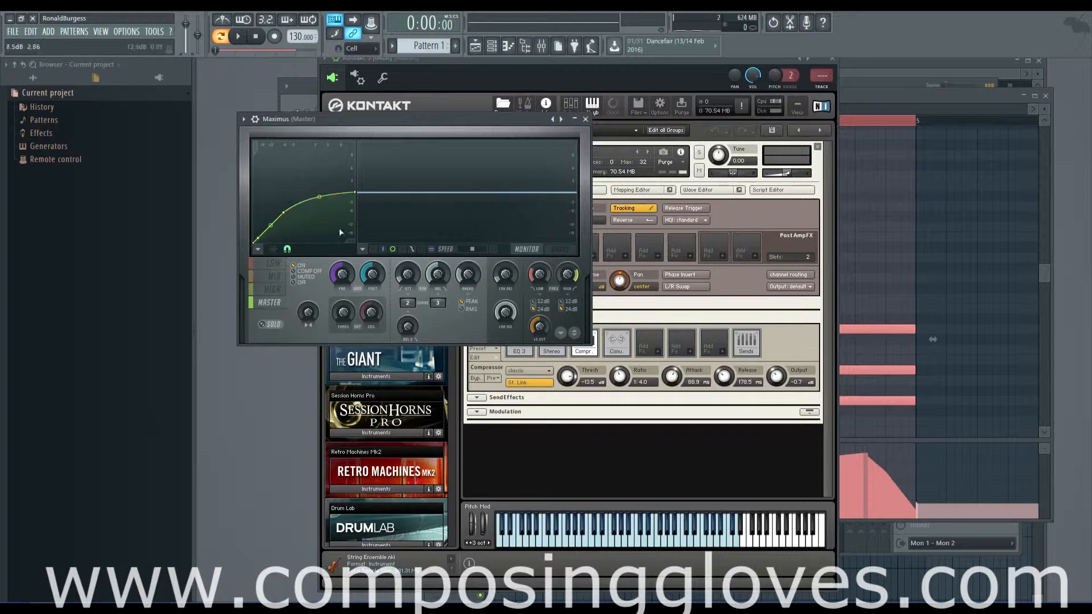
Check the effects on the mixer's Master track and return to Kontakt
left_click(735, 442)
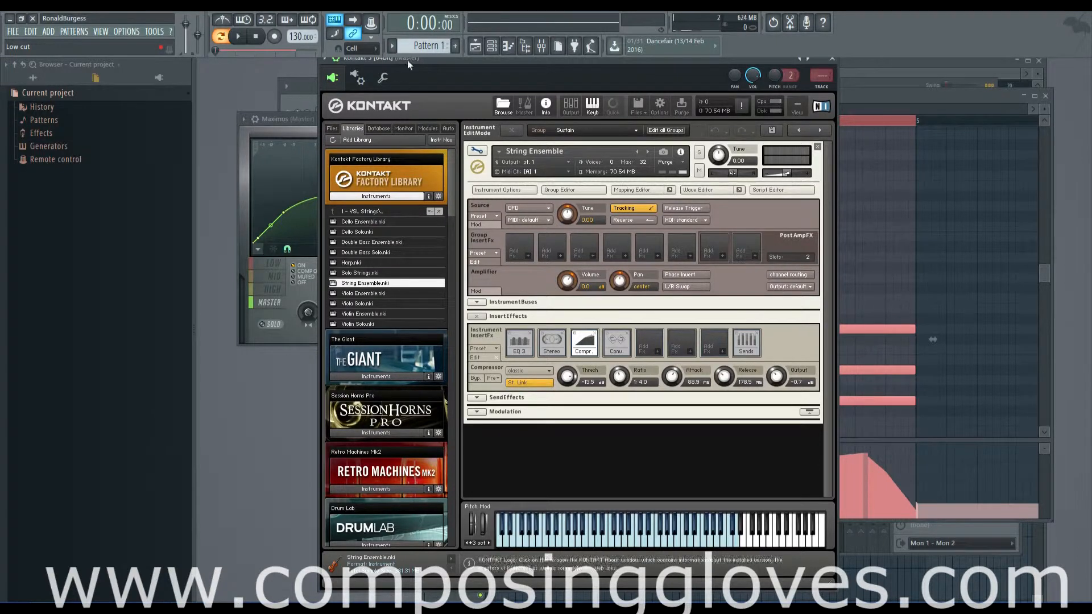
left_click(540, 45)
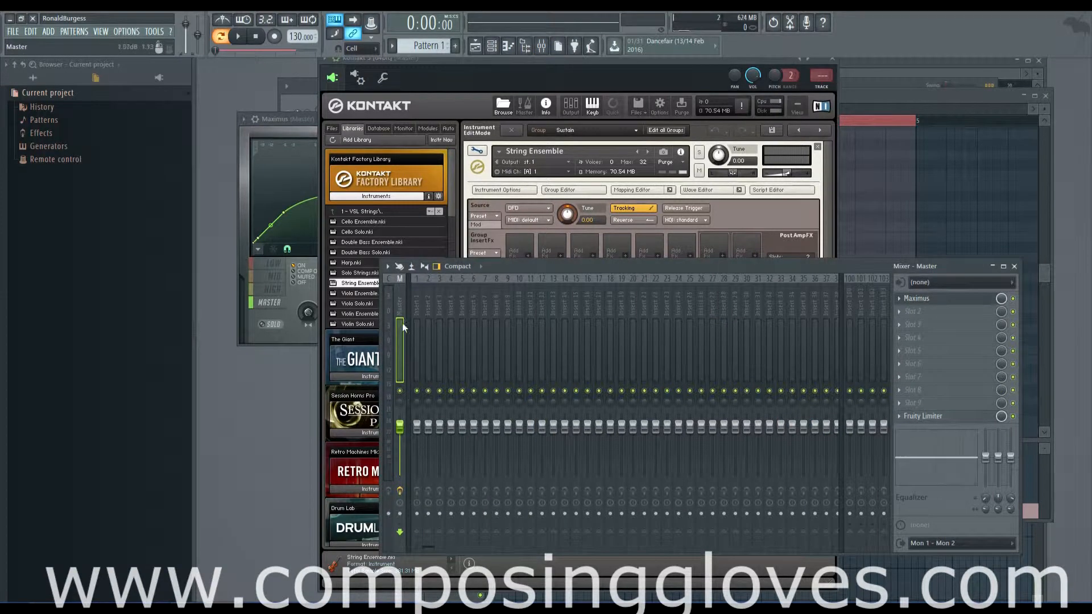
left_click(585, 62)
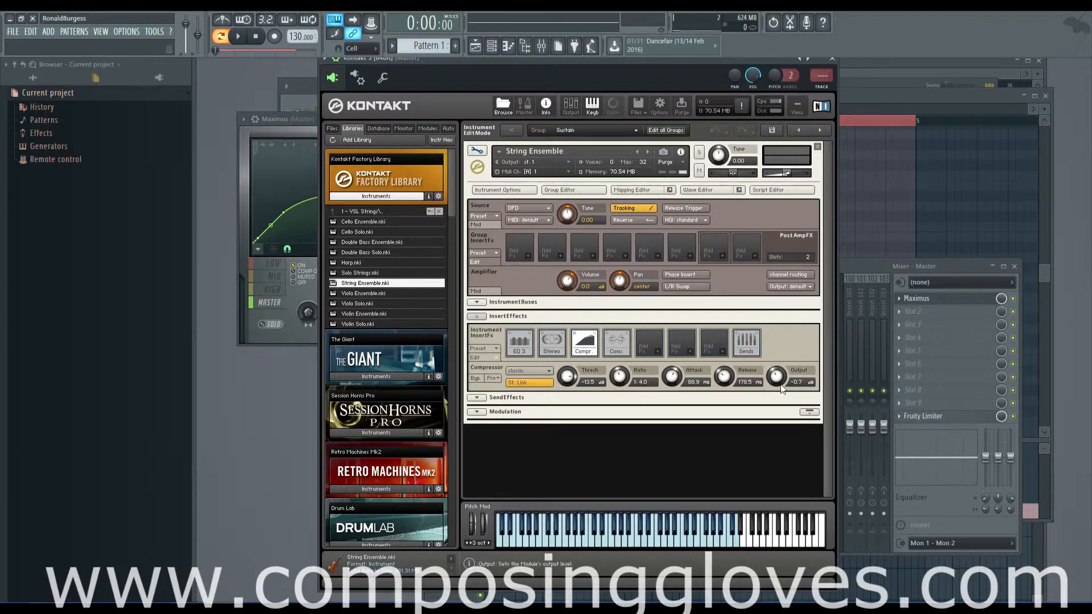
Set the compressor's output to 6.3 dB and threshold to -30.7 dB, and switch its bypass on and off
left_click_drag(777, 374, 778, 367)
left_click_drag(569, 362, 572, 402)
left_click(574, 334)
left_click(574, 334)
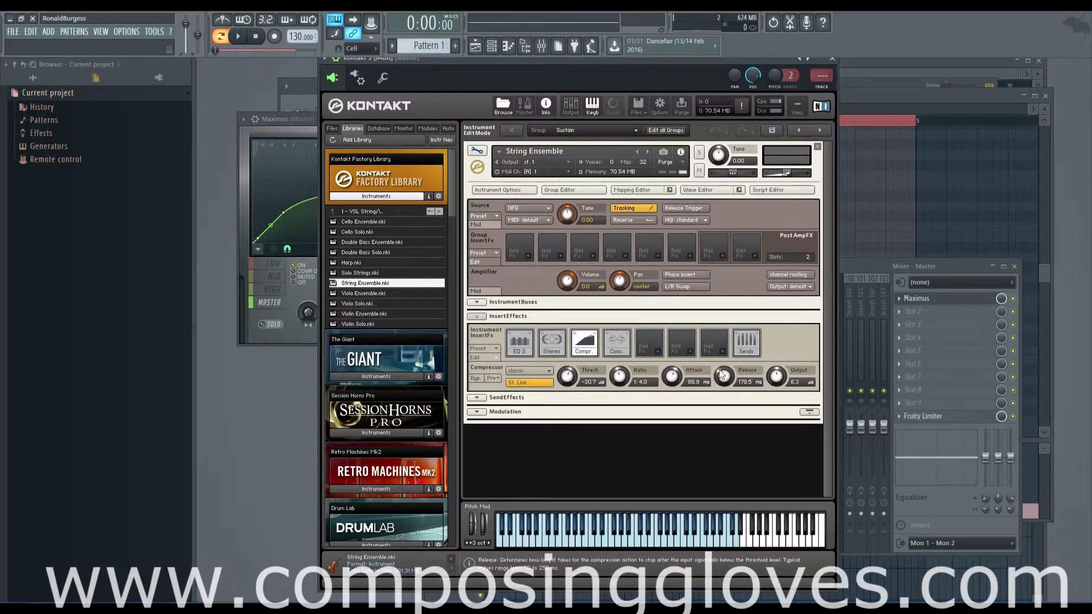
Lower the compressor's output to -2.5 dB, bypass the effect, raise the output to 24.0 dB and settle it at 1.5 dB
left_click_drag(776, 376, 772, 393)
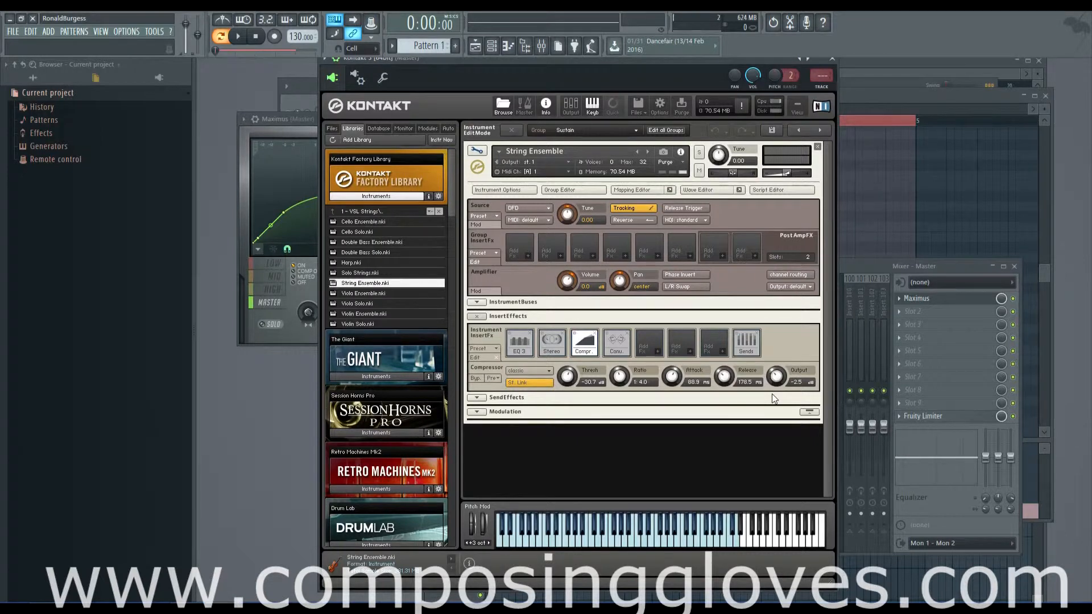
left_click(574, 334)
left_click_drag(776, 376, 774, 272)
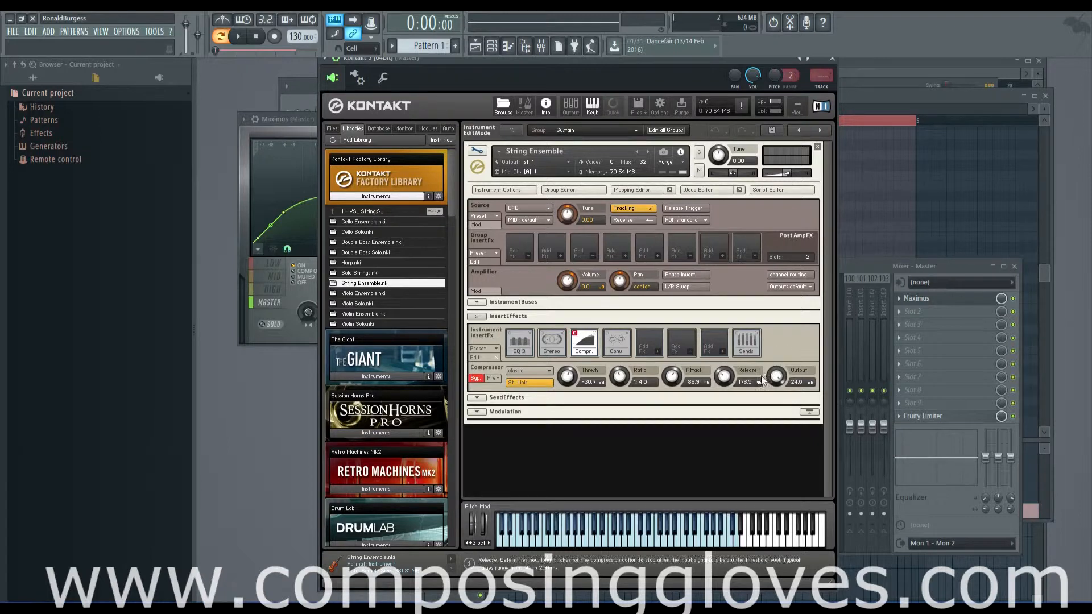
mouse_move(776, 378)
left_mouse_down()
mouse_move(785, 438)
mouse_move(777, 383)
left_mouse_up()
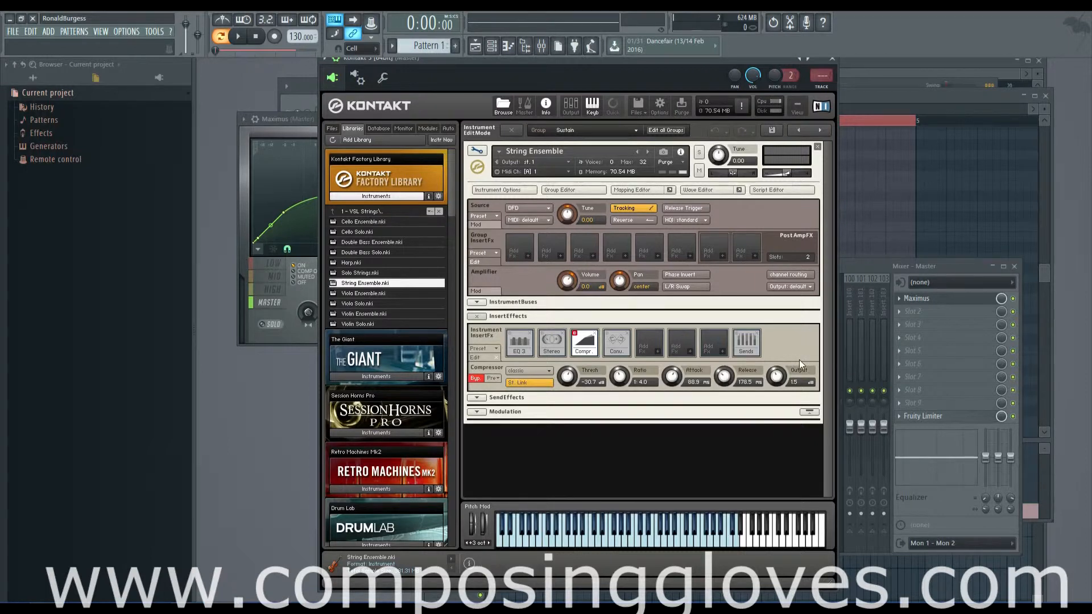
Deselect the notes in the piano roll, return to Kontakt and re-enable the bypassed compressor
left_click(888, 91)
left_click(879, 126)
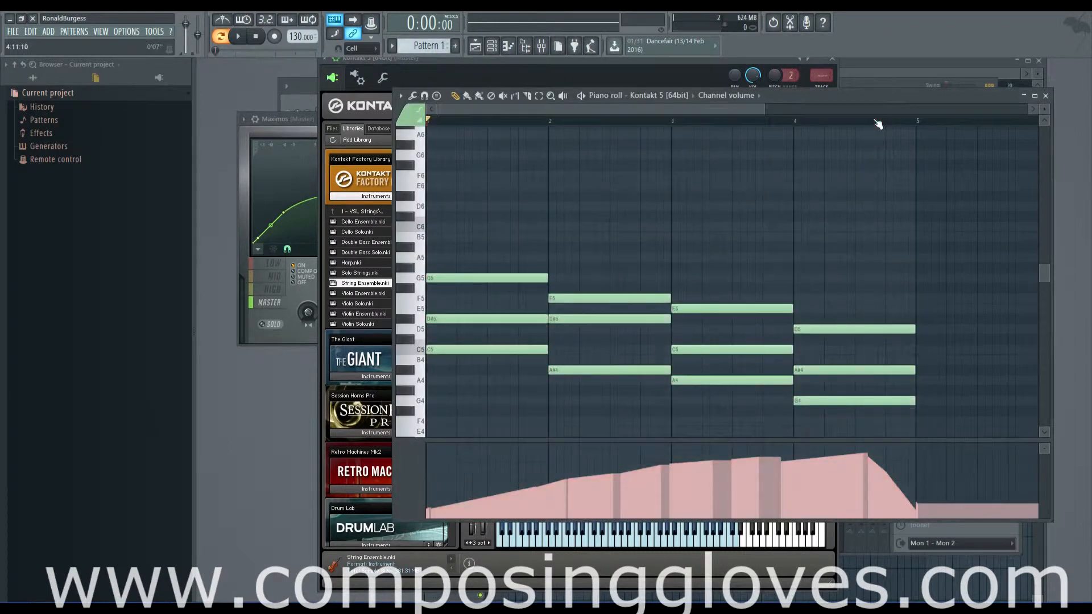
left_click(868, 90)
left_click(367, 181)
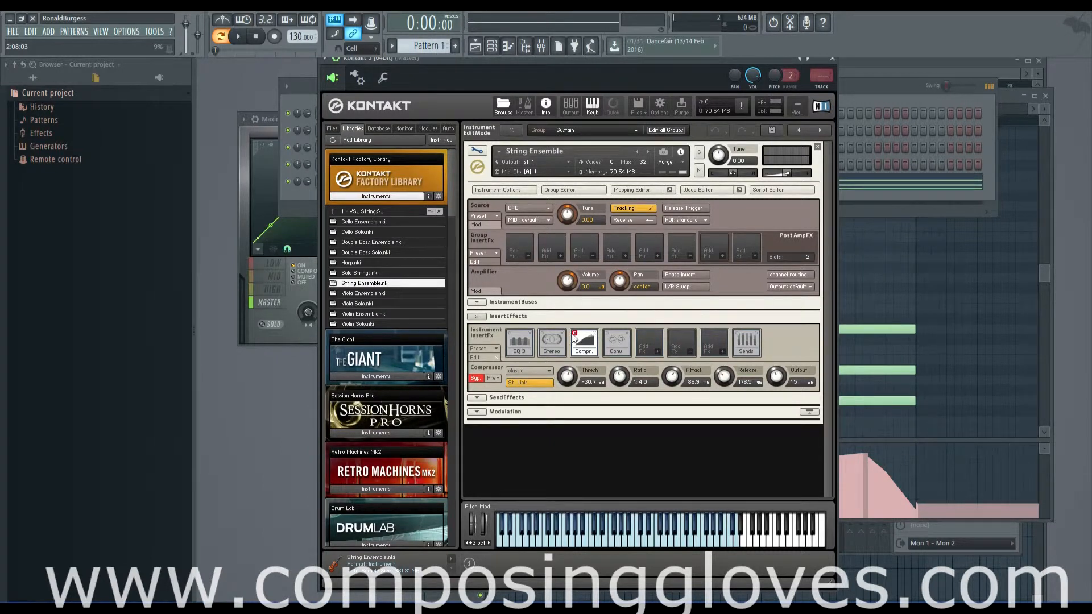
left_click(575, 336)
Compare the Maximus band curves with the Master compression curve
left_click(291, 333)
left_click(273, 292)
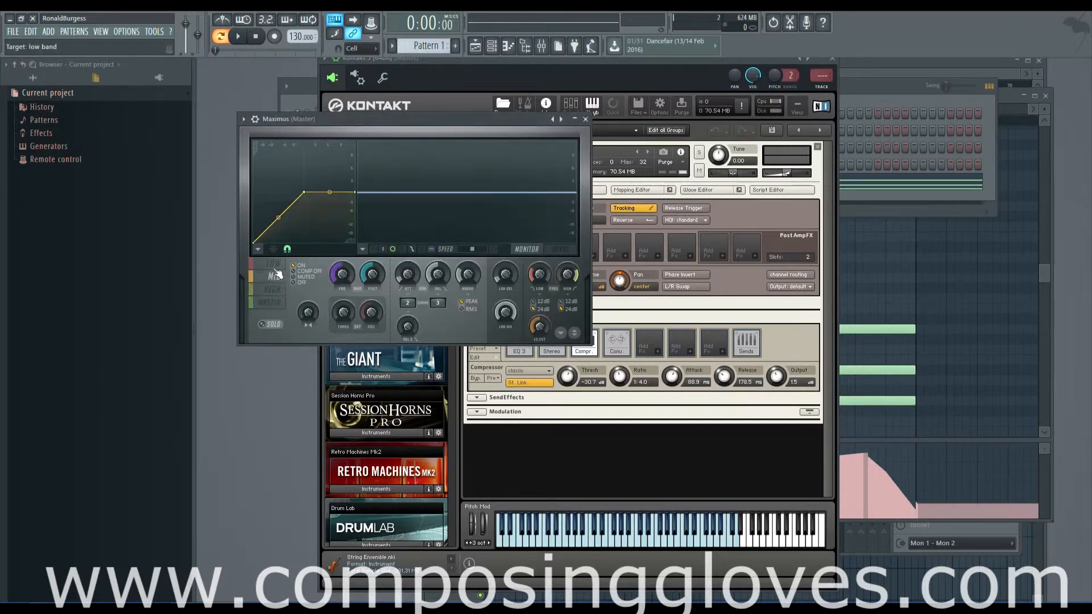
left_click(270, 303)
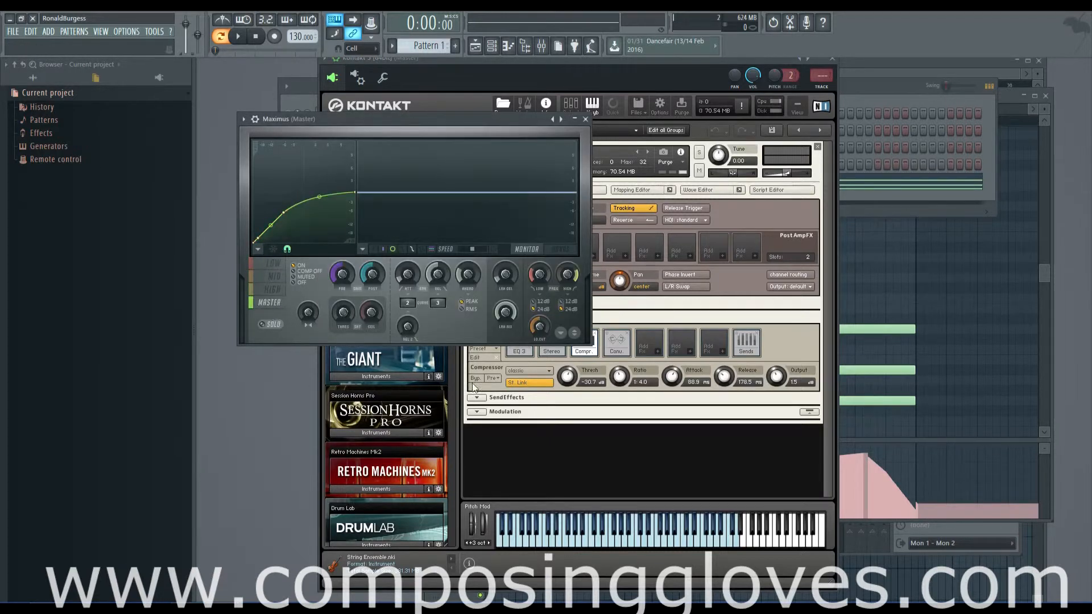
Return to Kontakt and set the compressor's attack to 7.9 ms
left_click(660, 464)
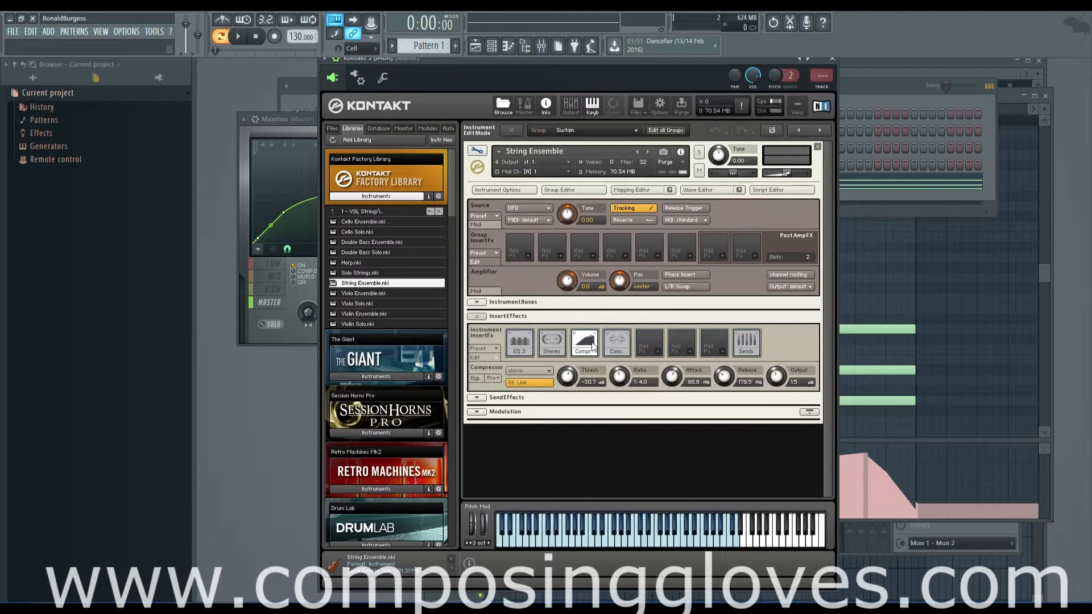
left_click_drag(671, 375, 673, 384)
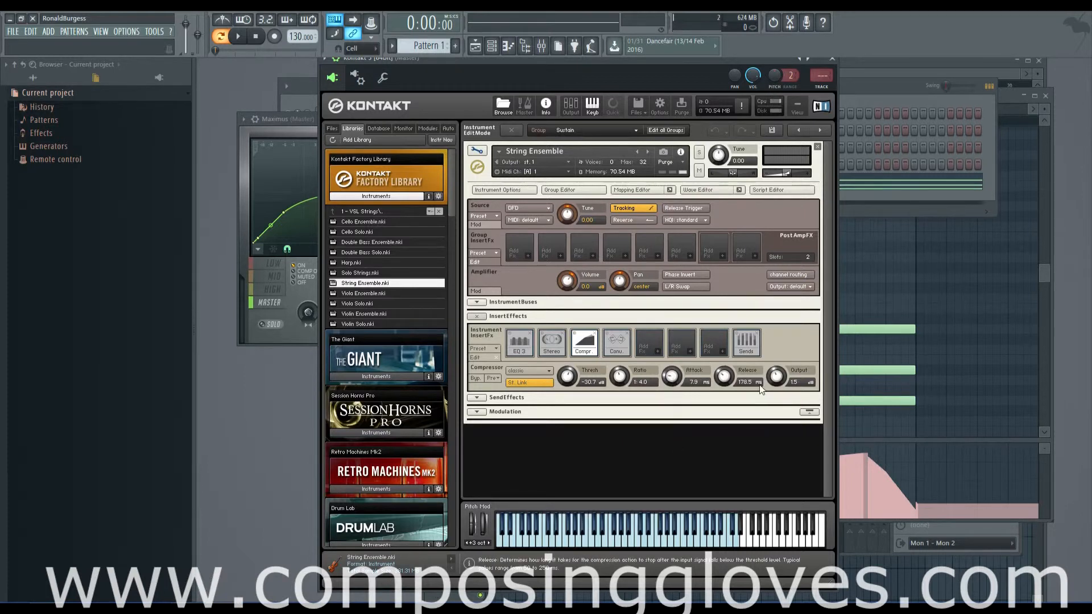